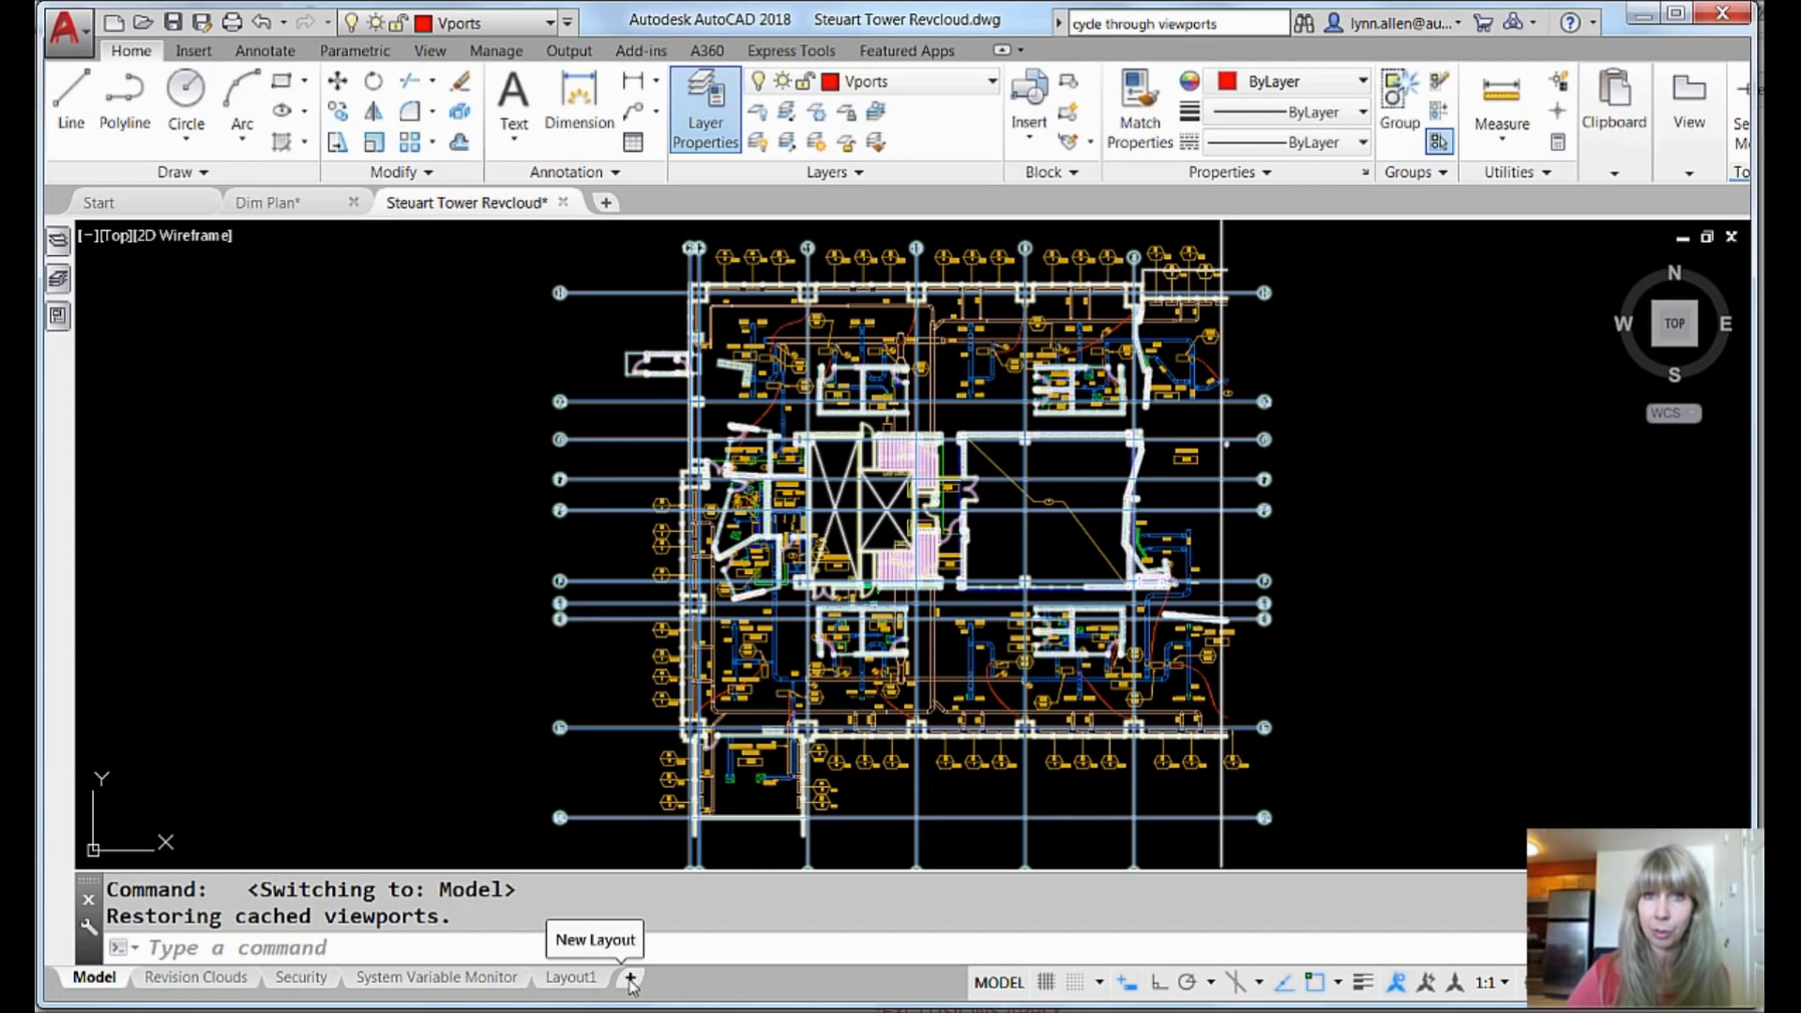
# Step: Switch from model space to the empty Layout1 sheet of the Steuart Tower drawing
pyautogui.click(574, 979)
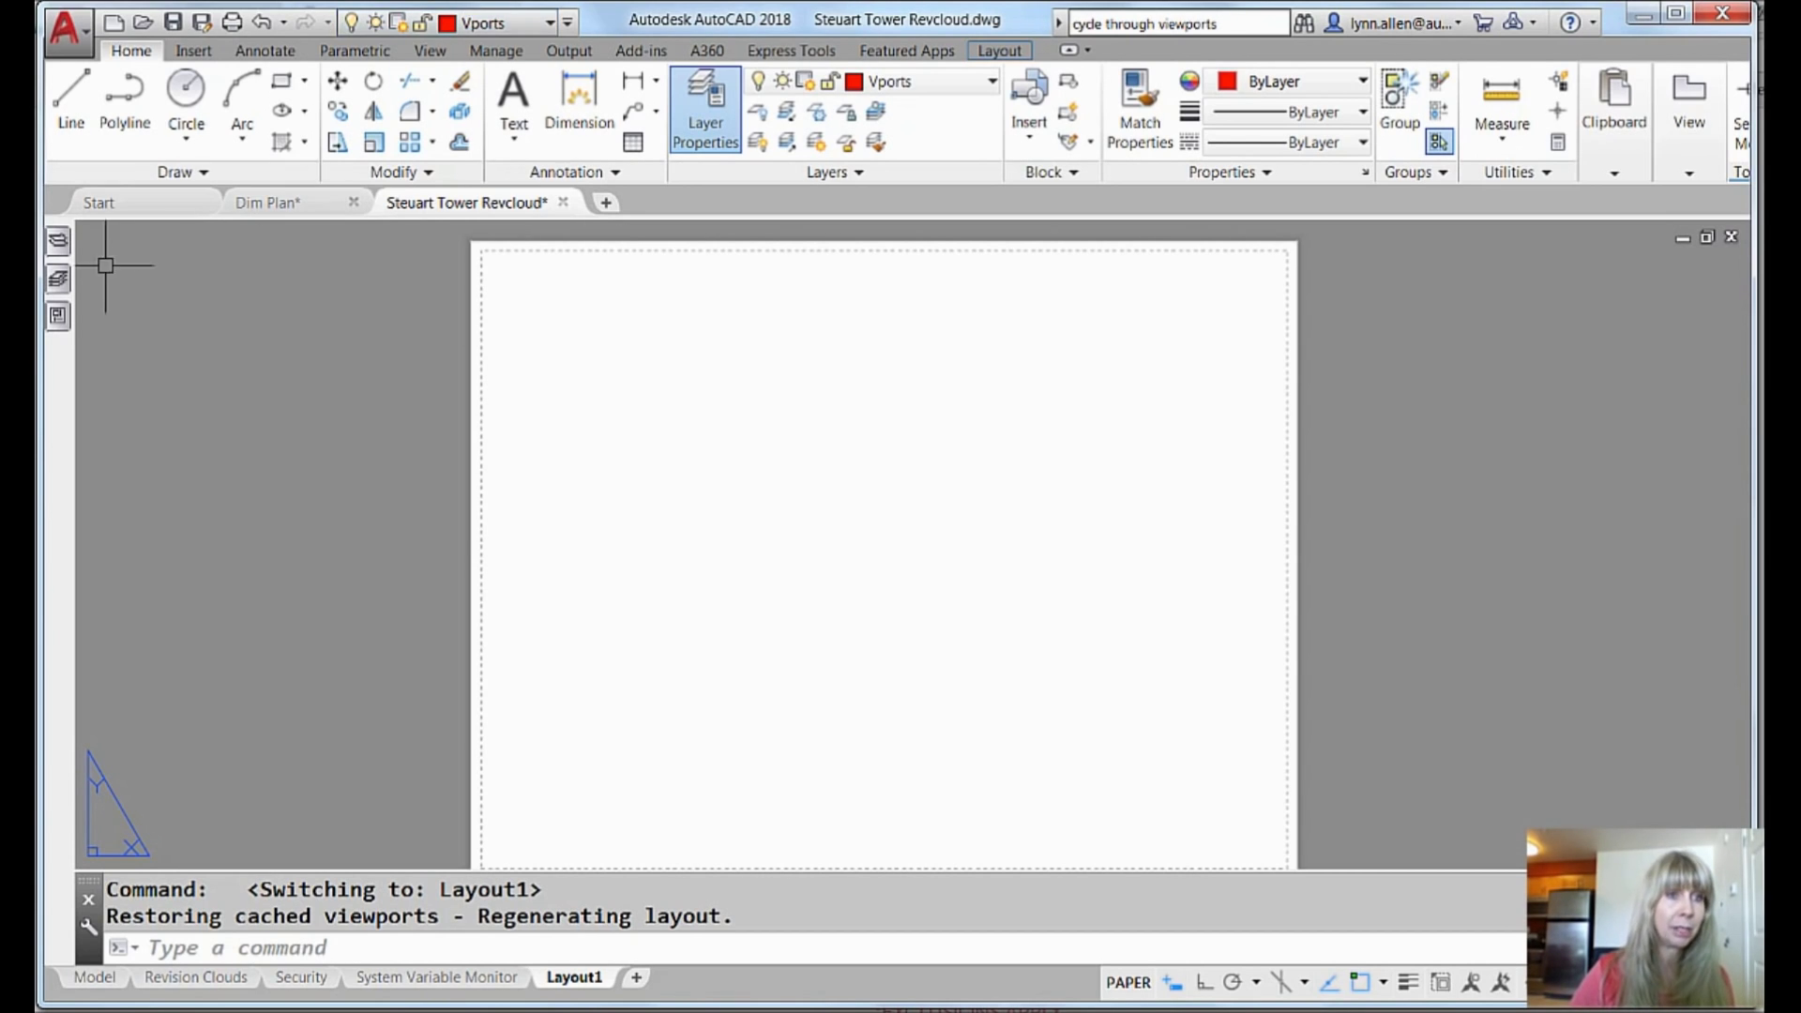
# Step: Expand the Layer Properties Manager to list the drawing's 50 layers, with Vports current
pyautogui.moveTo(69, 282)
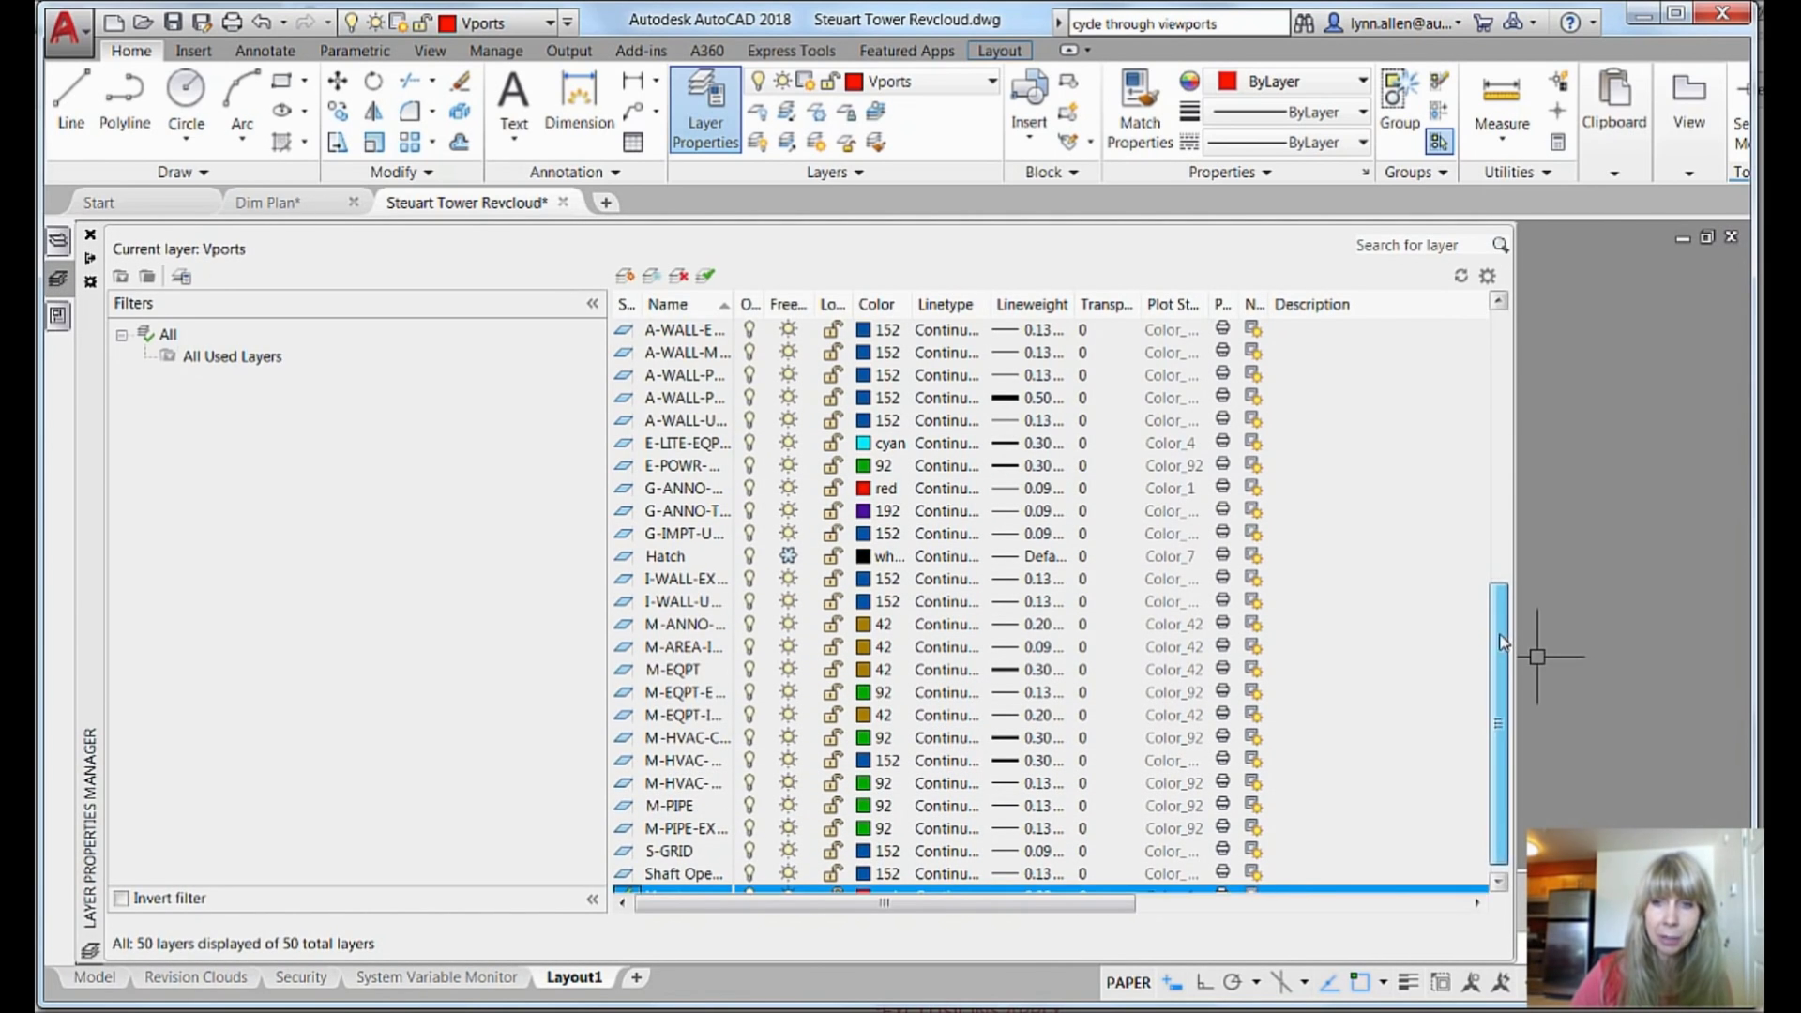
# Step: Scroll the layer list down to the Vports row and let the palette collapse
pyautogui.scroll(-1, 1499, 676)
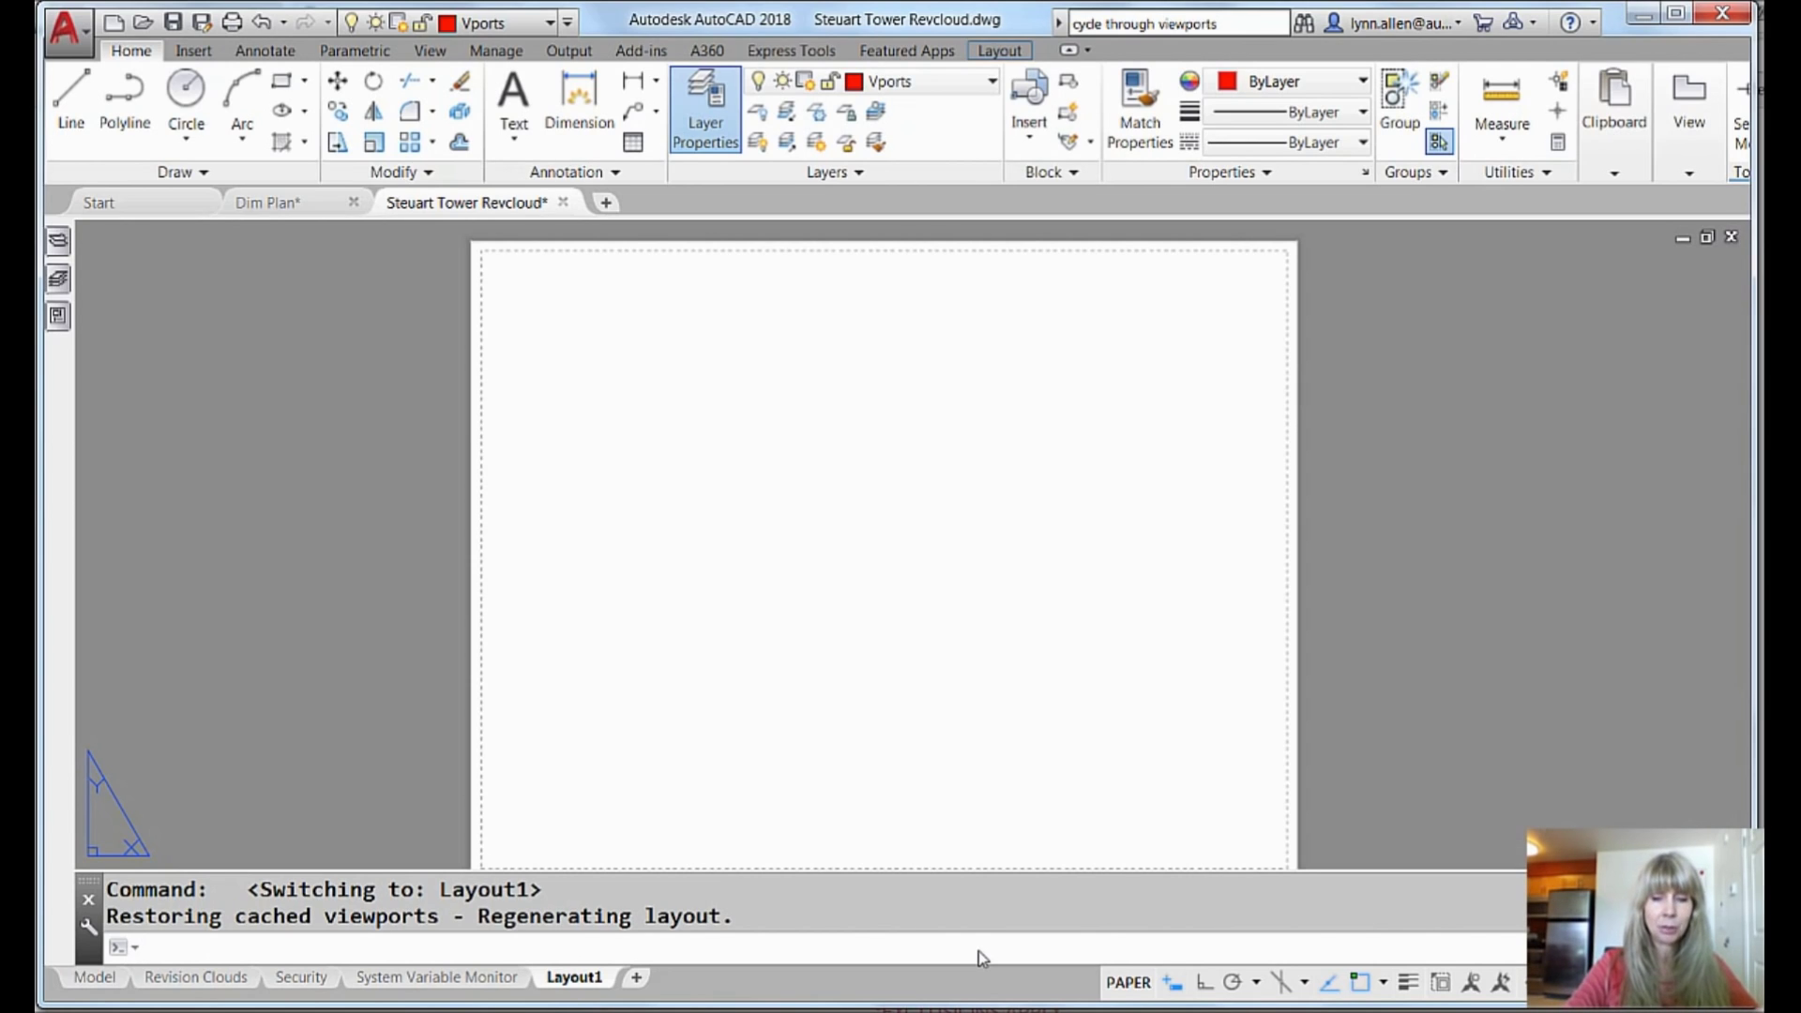
# Step: Draw a rectangular MVIEW viewport across the sheet showing the whole floor plan
pyautogui.write('MV')
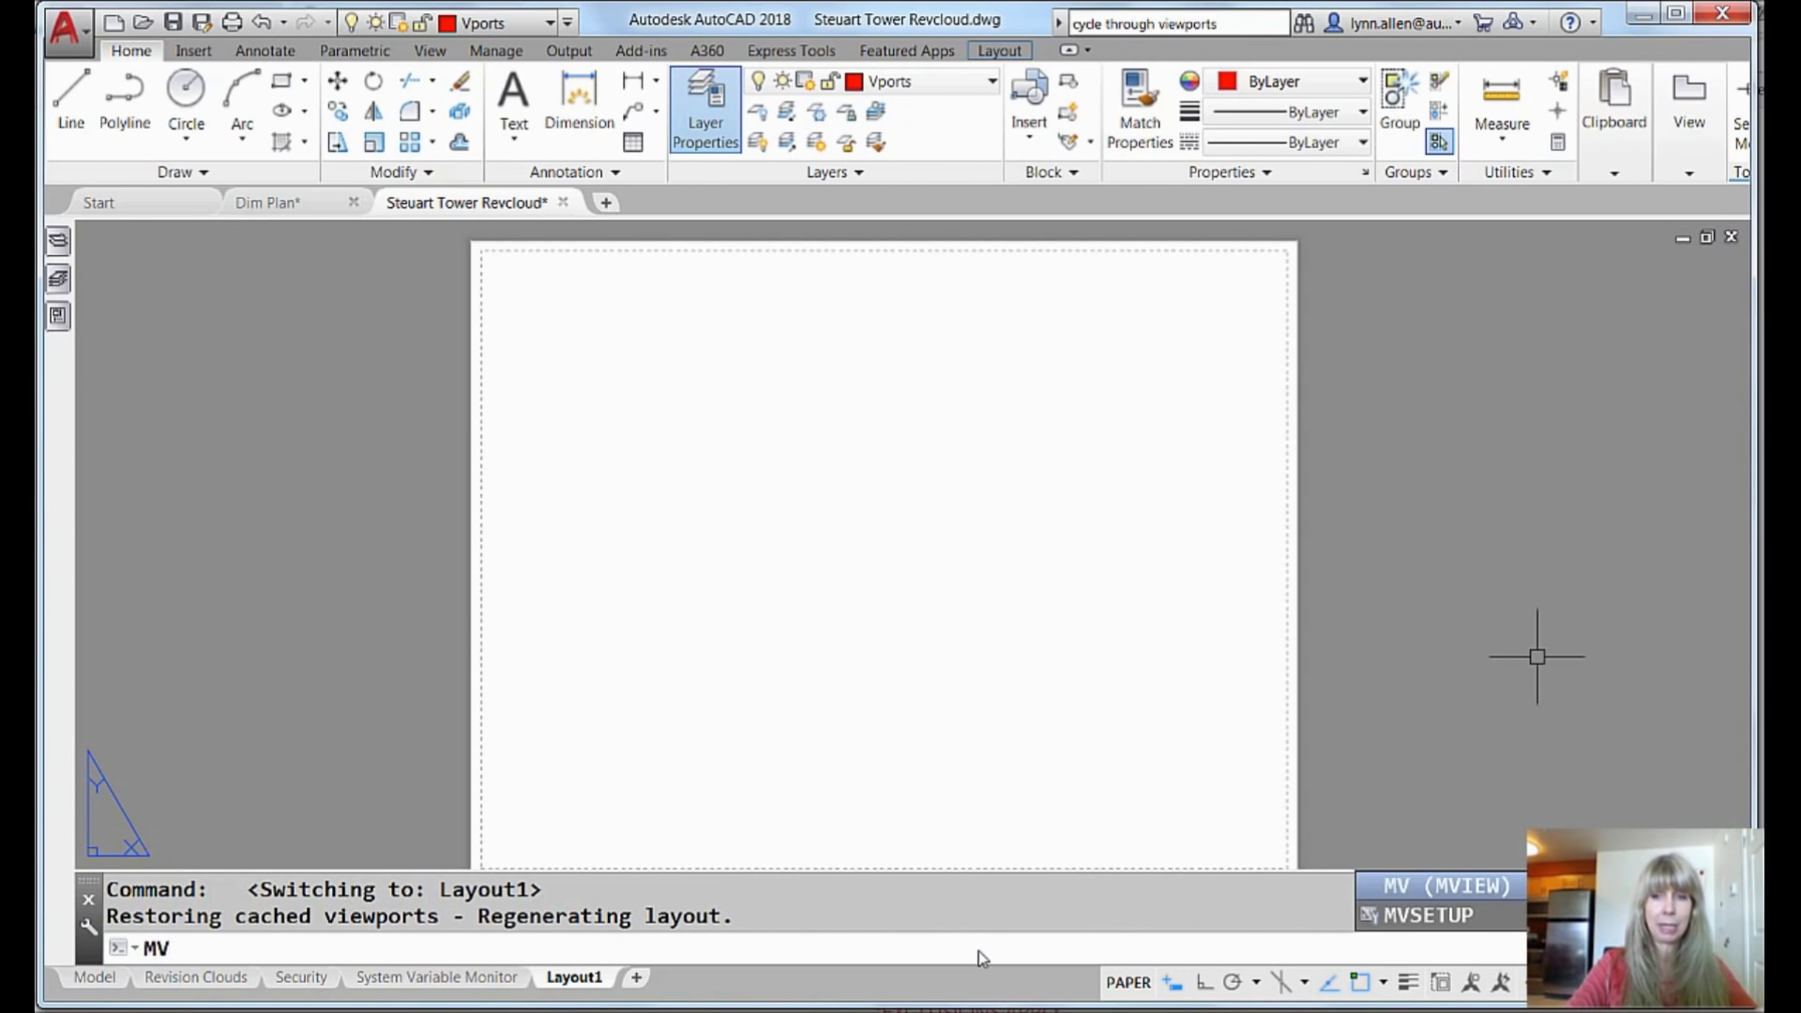
pyautogui.press('Return')
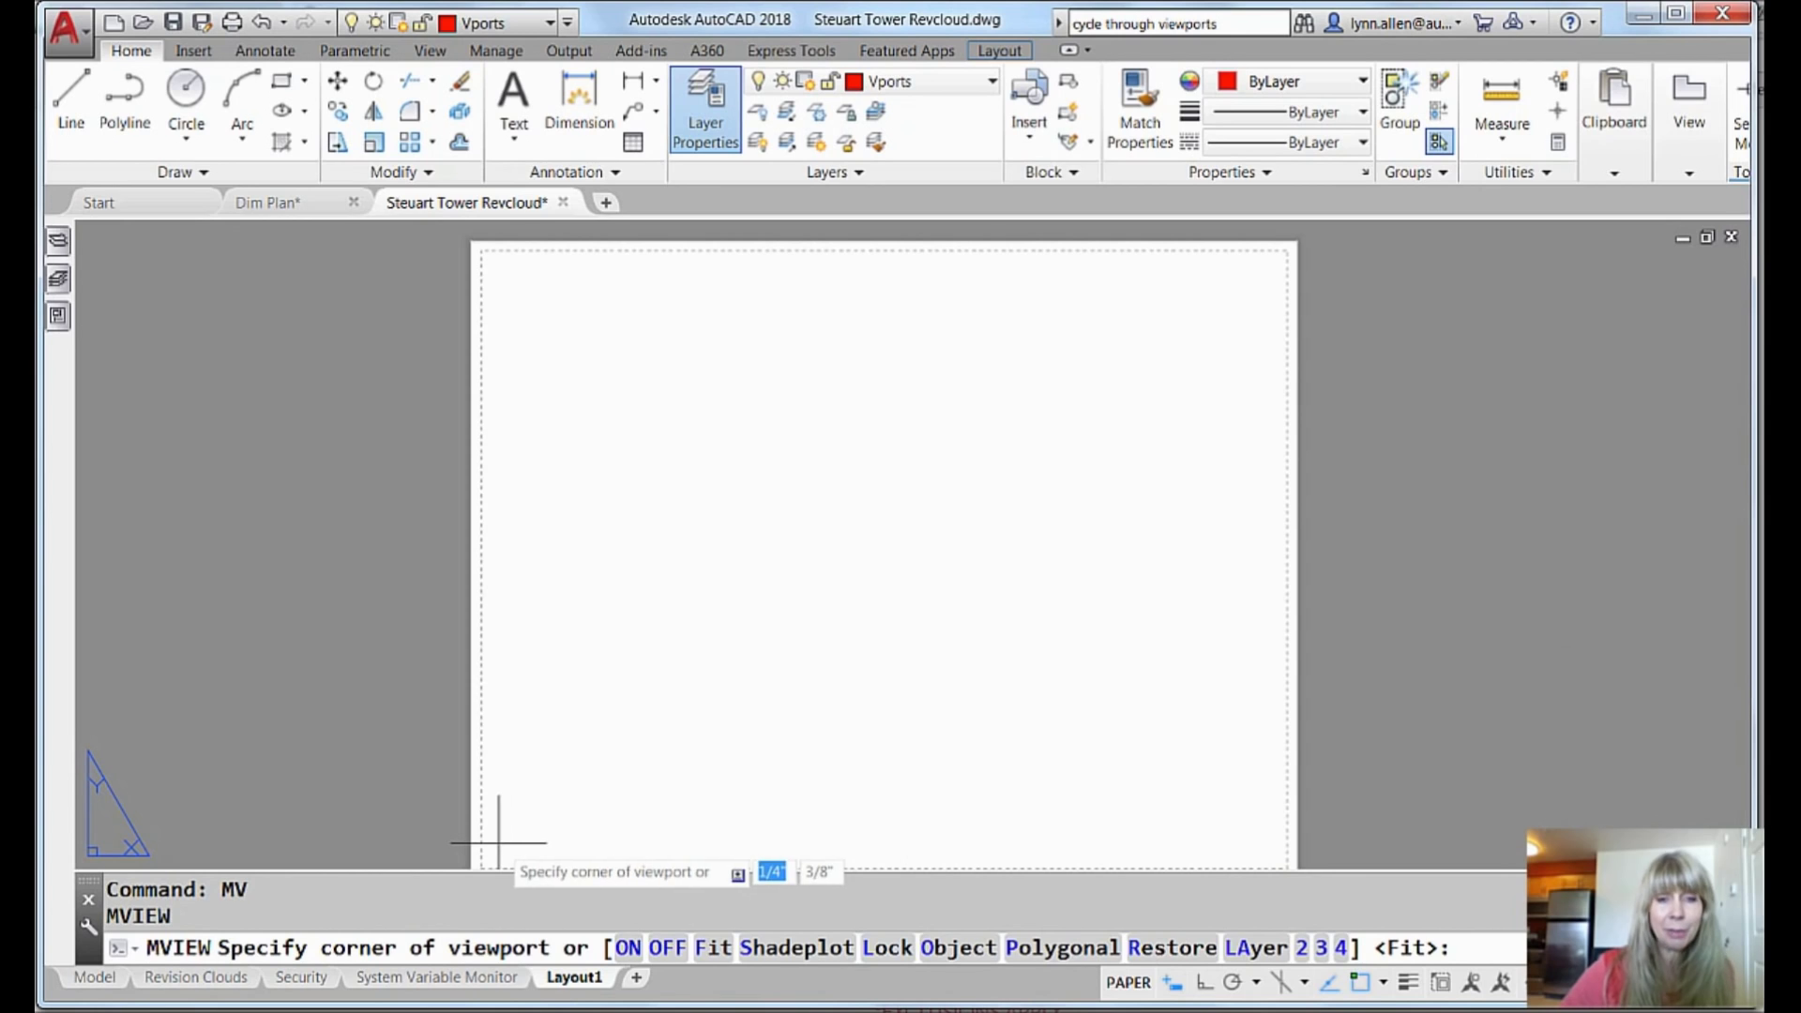
pyautogui.click(496, 843)
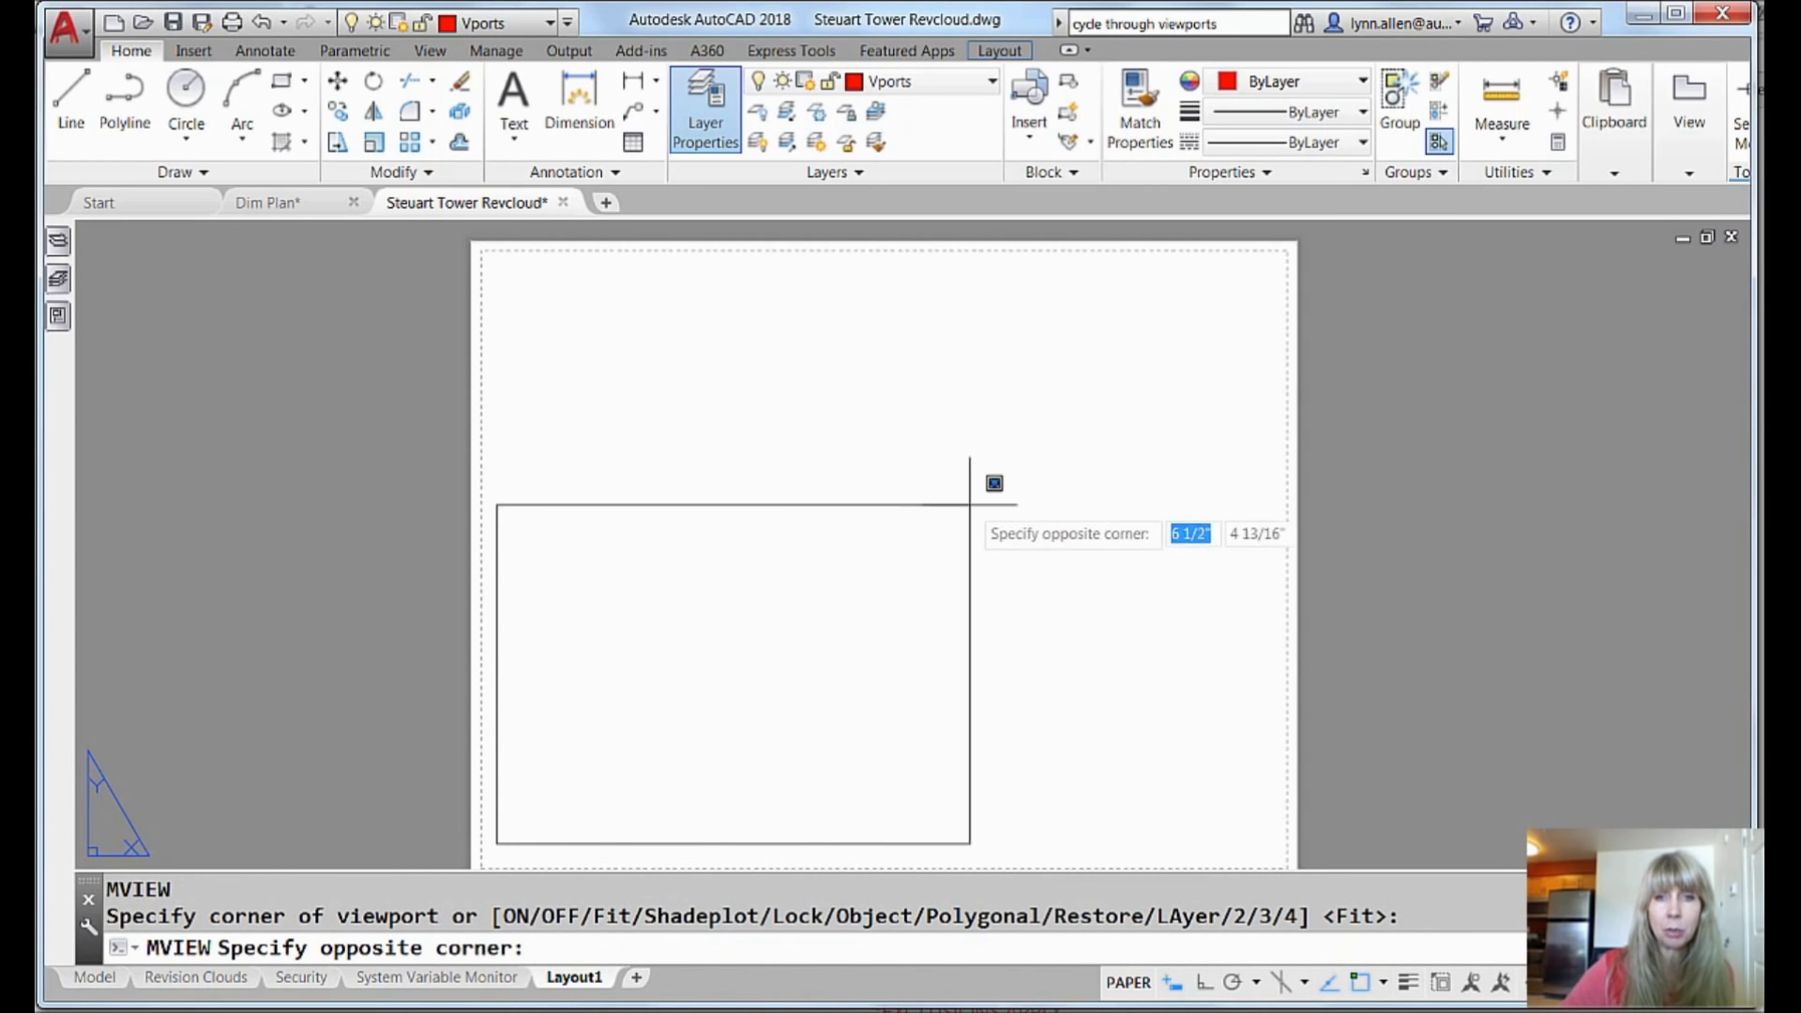
pyautogui.click(1100, 421)
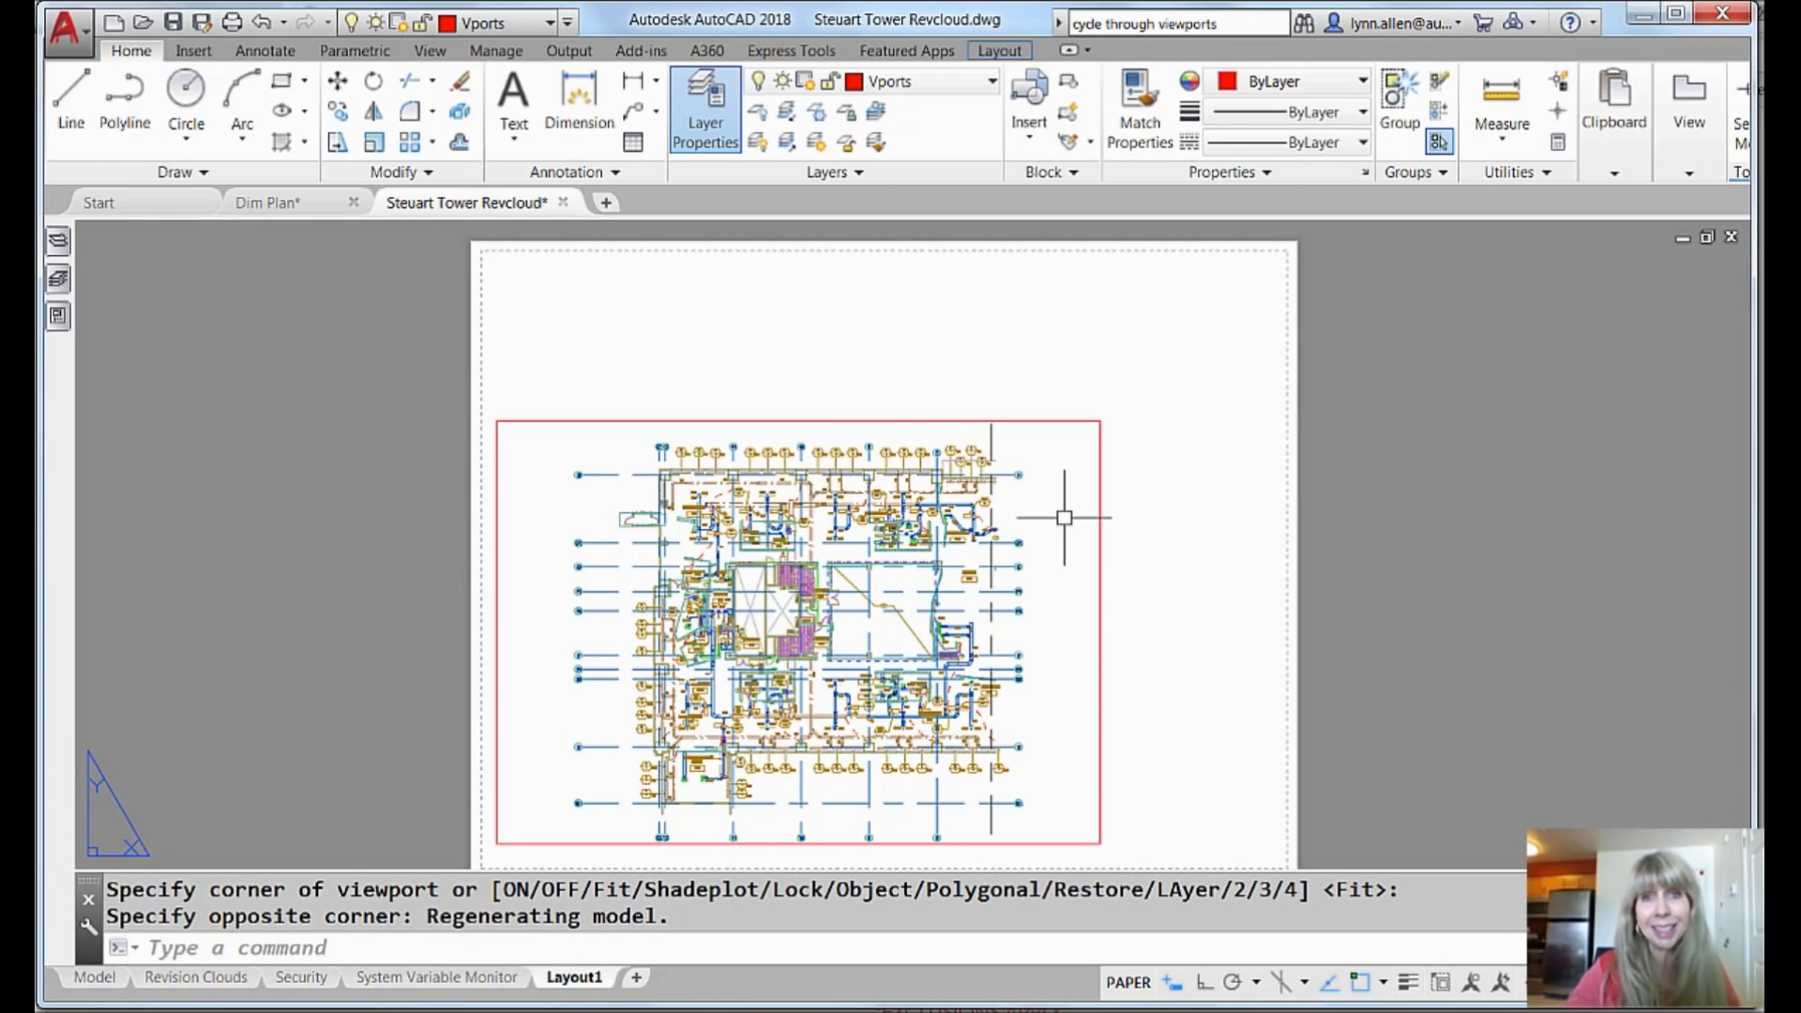
pyautogui.click(1173, 553)
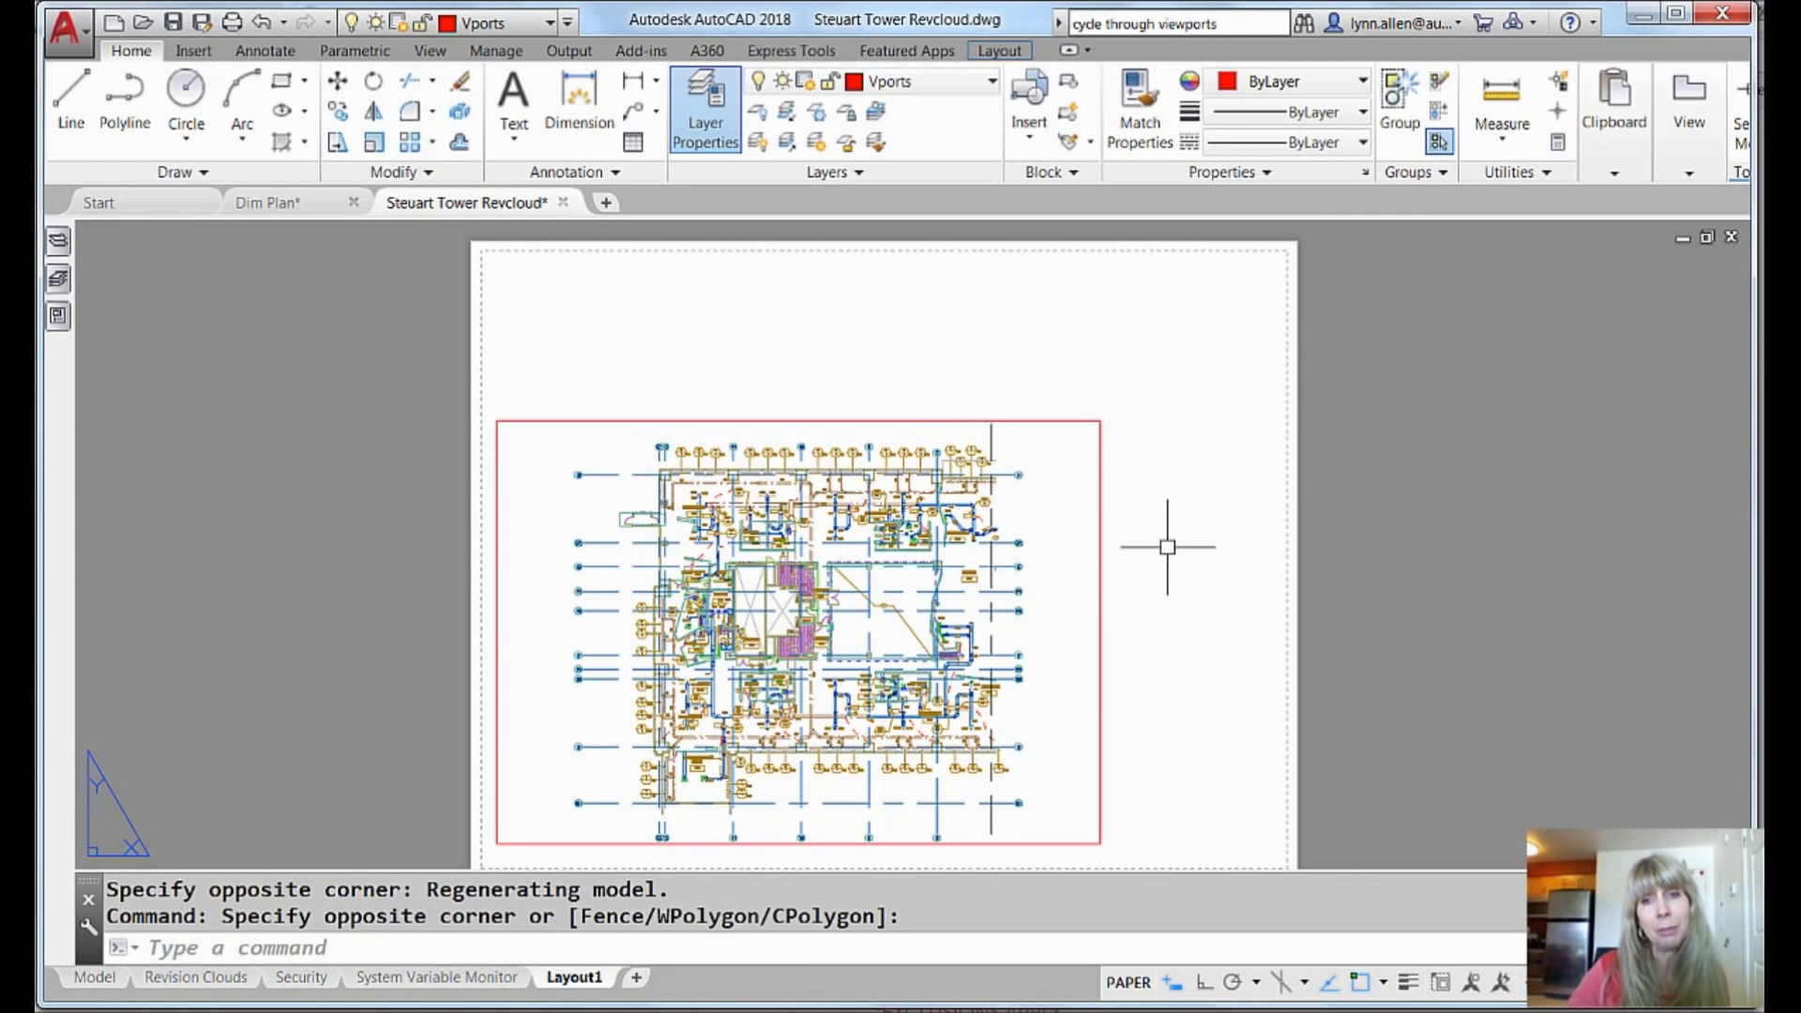
# Step: Select the floor-plan viewport and set its scale to 1/32" = 1'-0"
pyautogui.click(1101, 556)
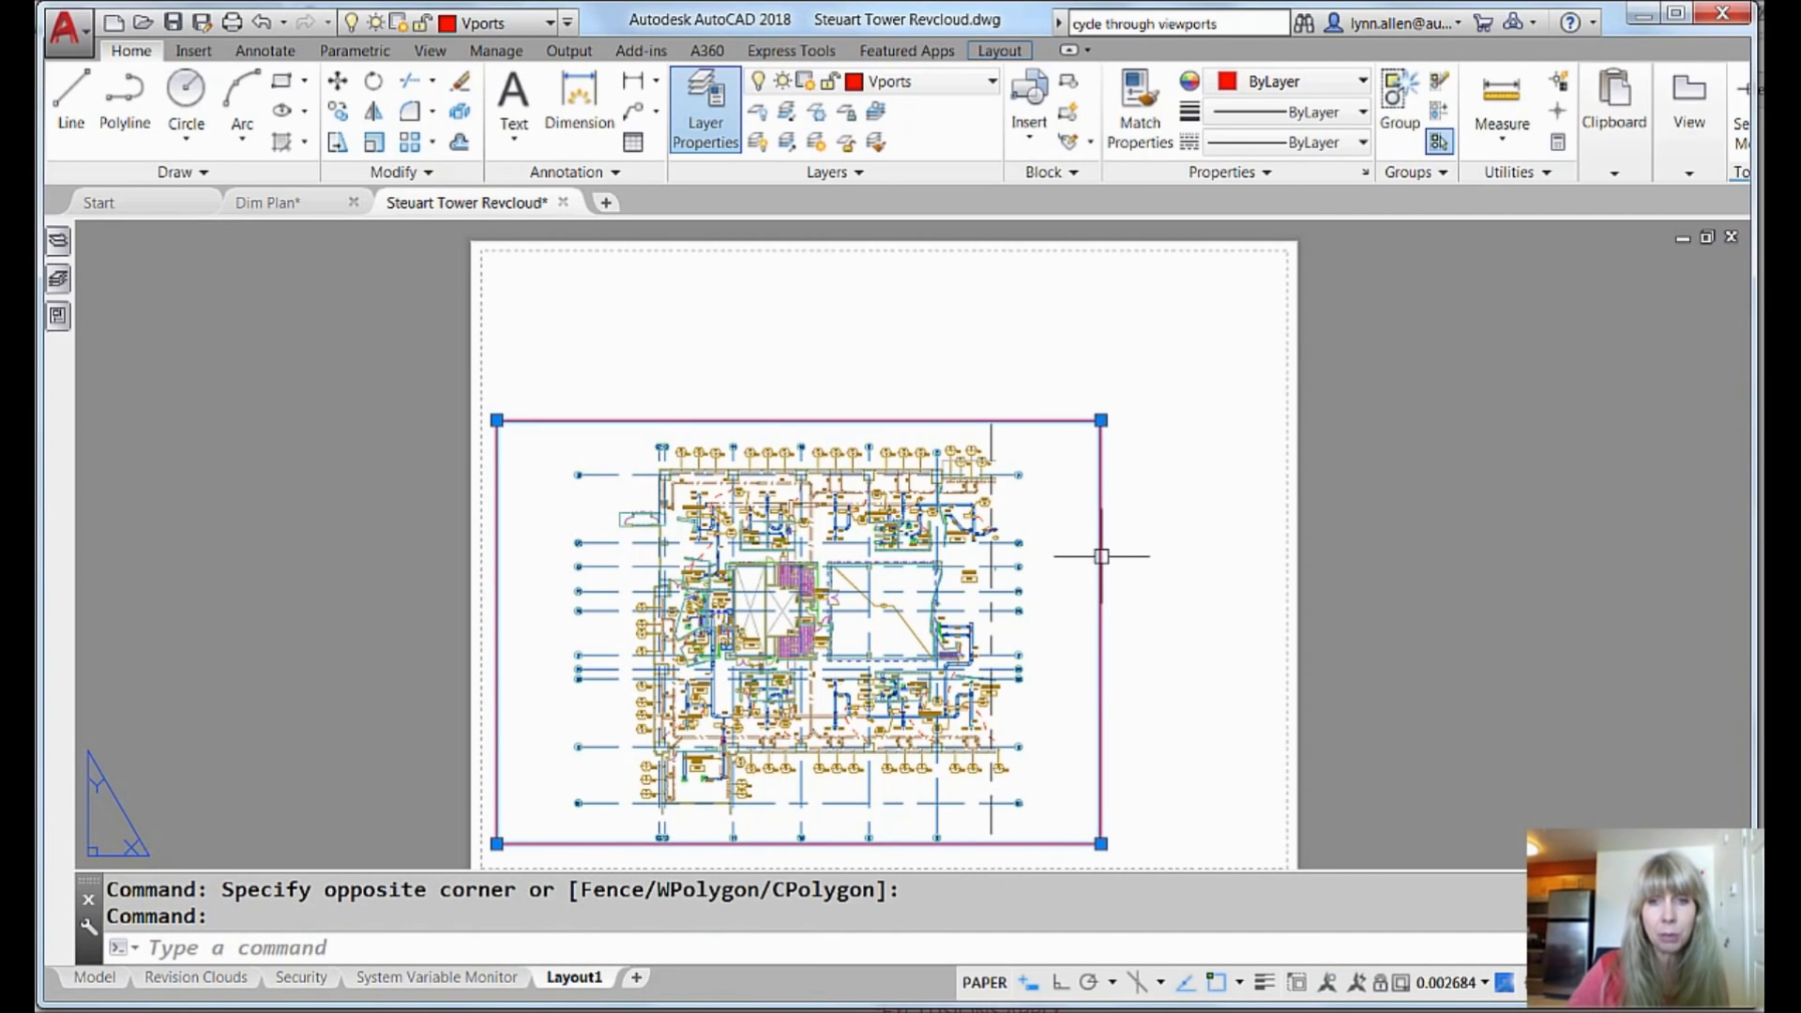
pyautogui.click(1485, 984)
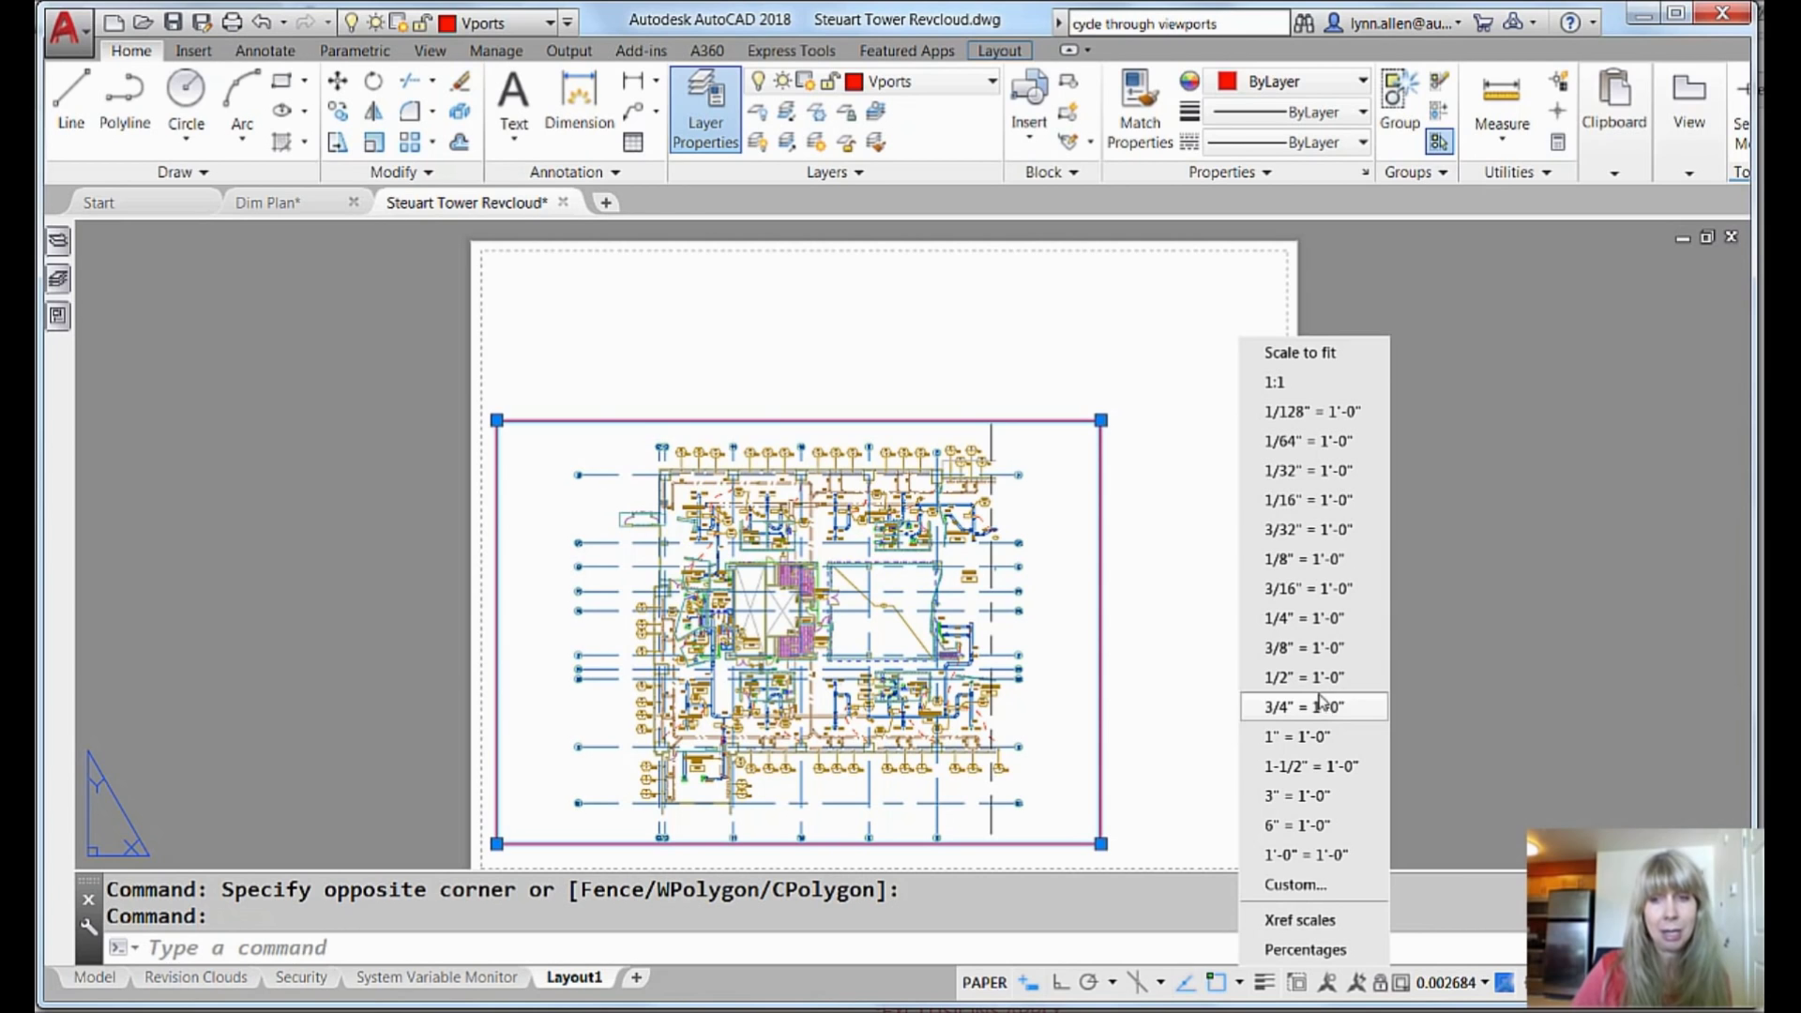
pyautogui.click(1333, 474)
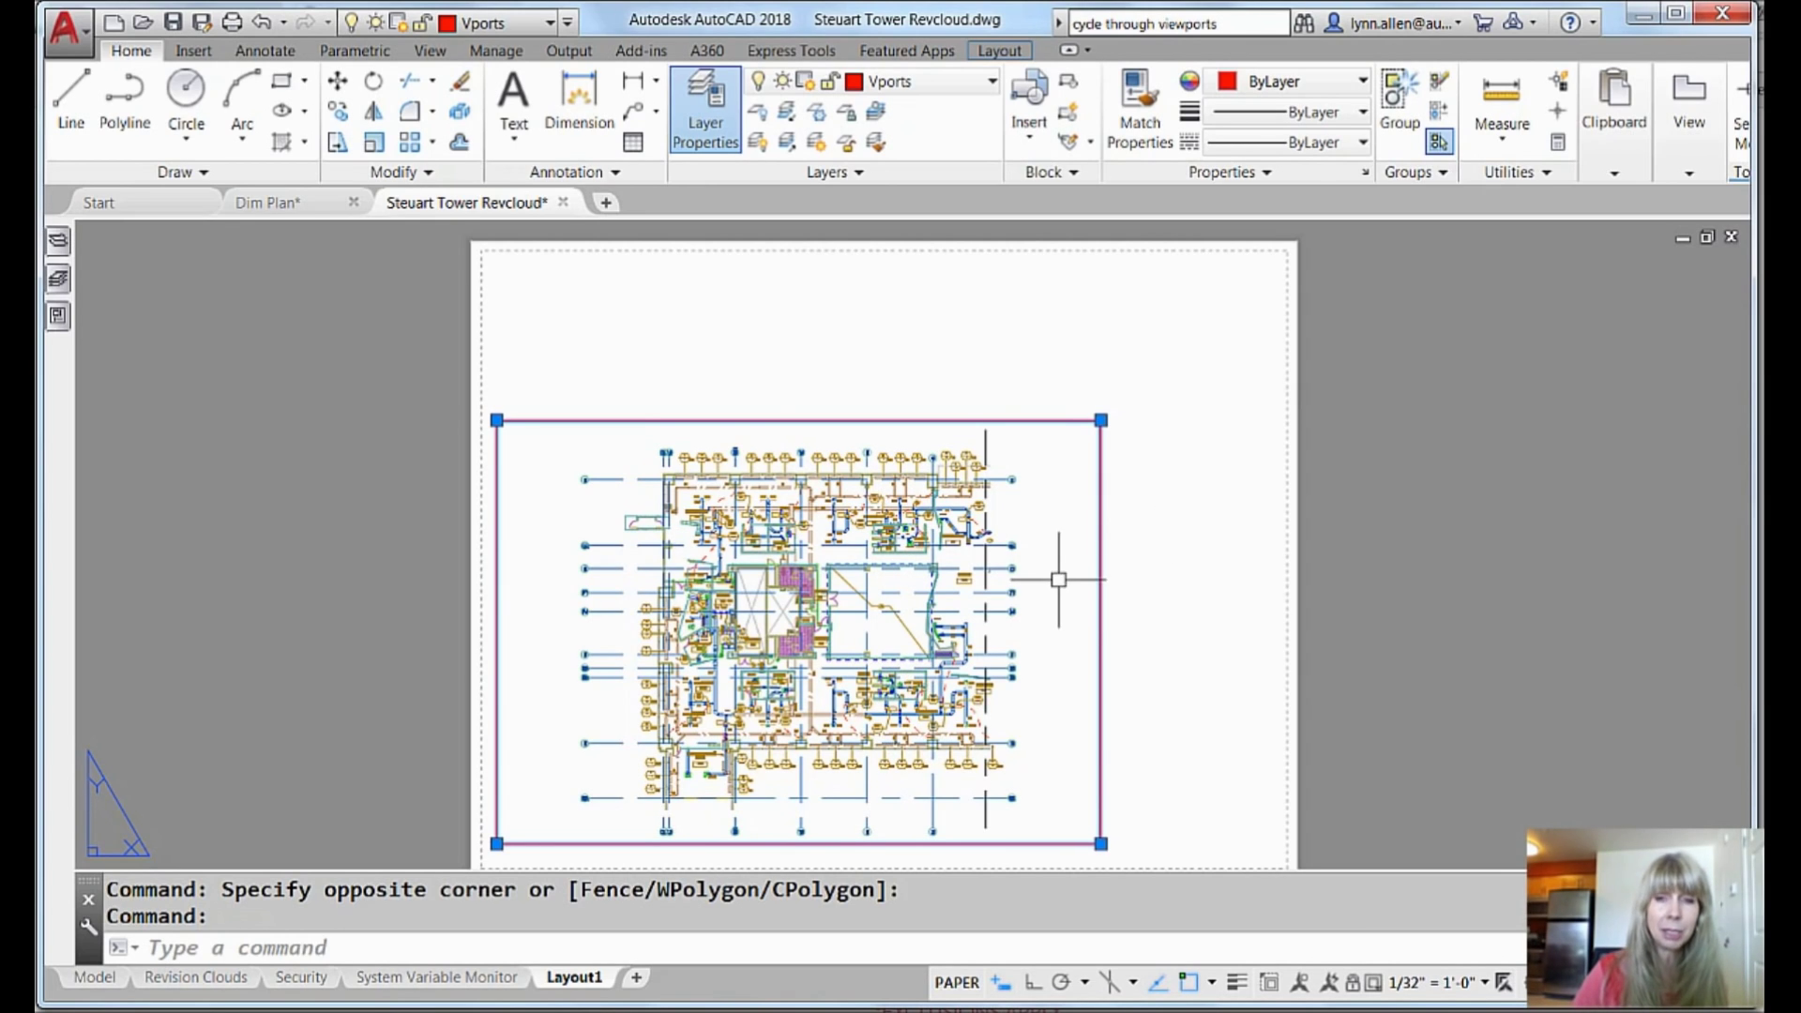
# Step: Enter the viewport, then undo the accidental zoom that changed its 1/32" scale
pyautogui.doubleClick(1059, 579)
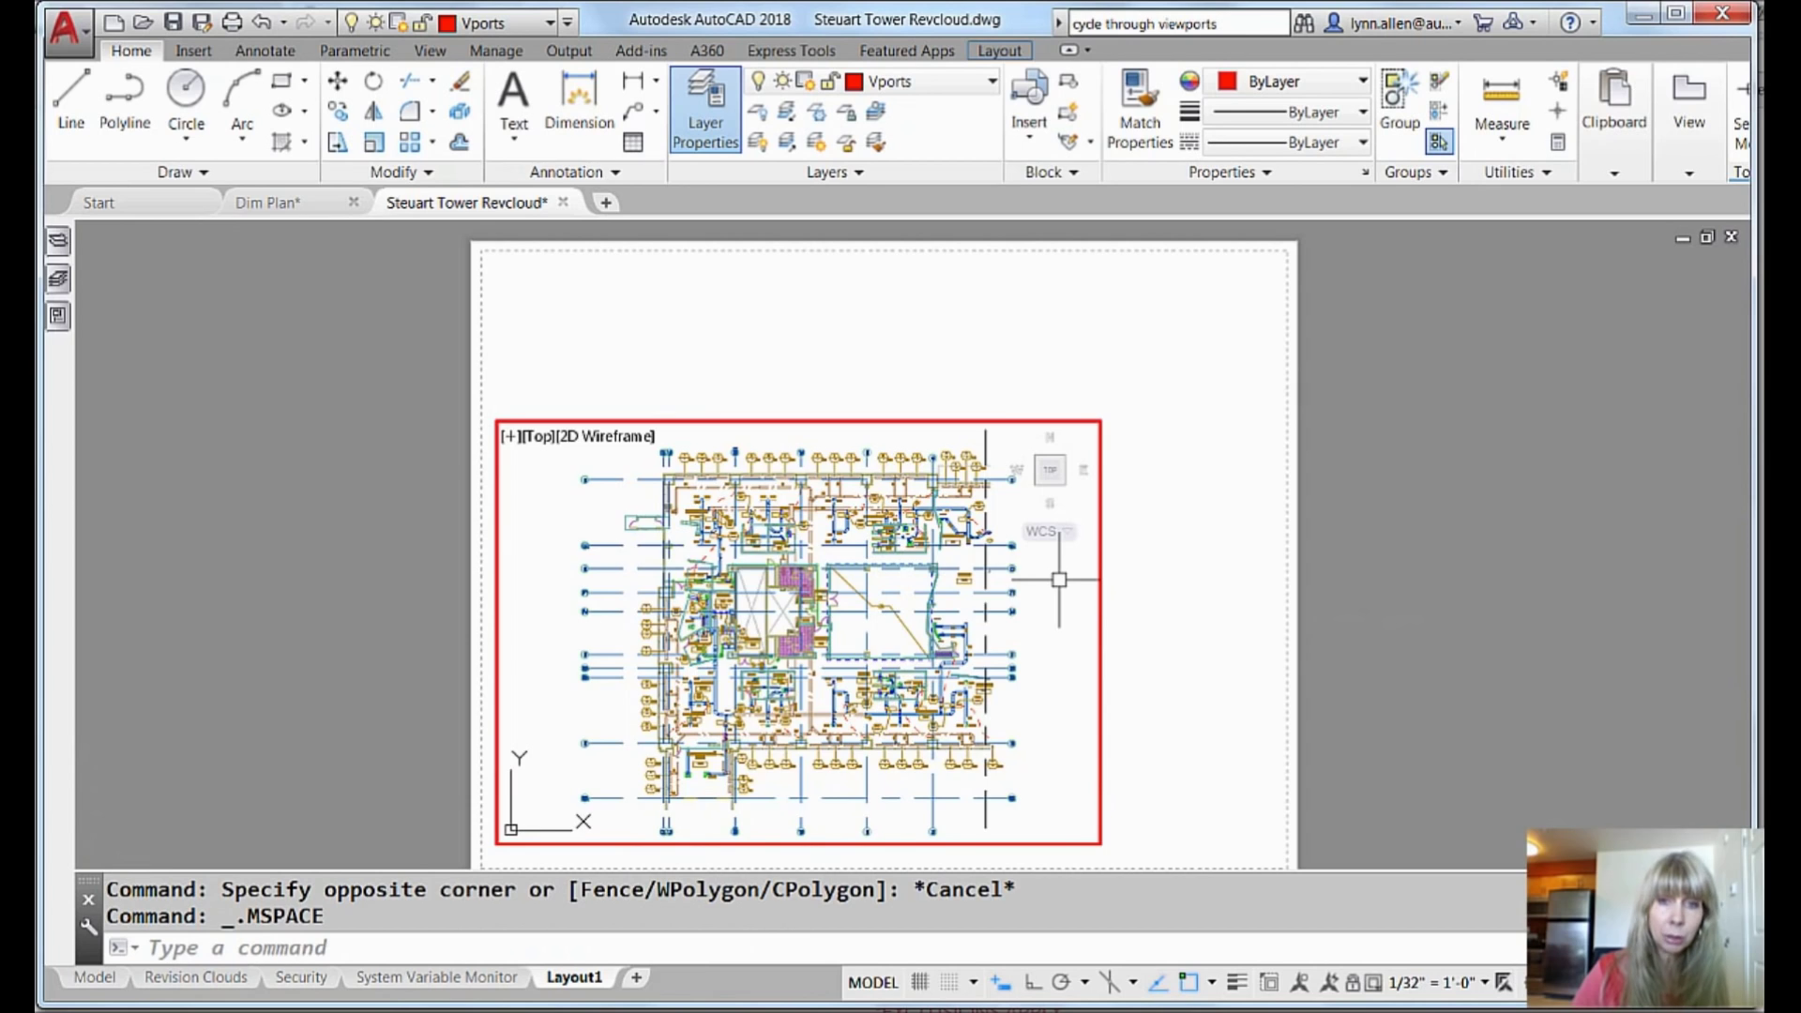
pyautogui.scroll(6, 1059, 580)
pyautogui.scroll(-3, 990, 608)
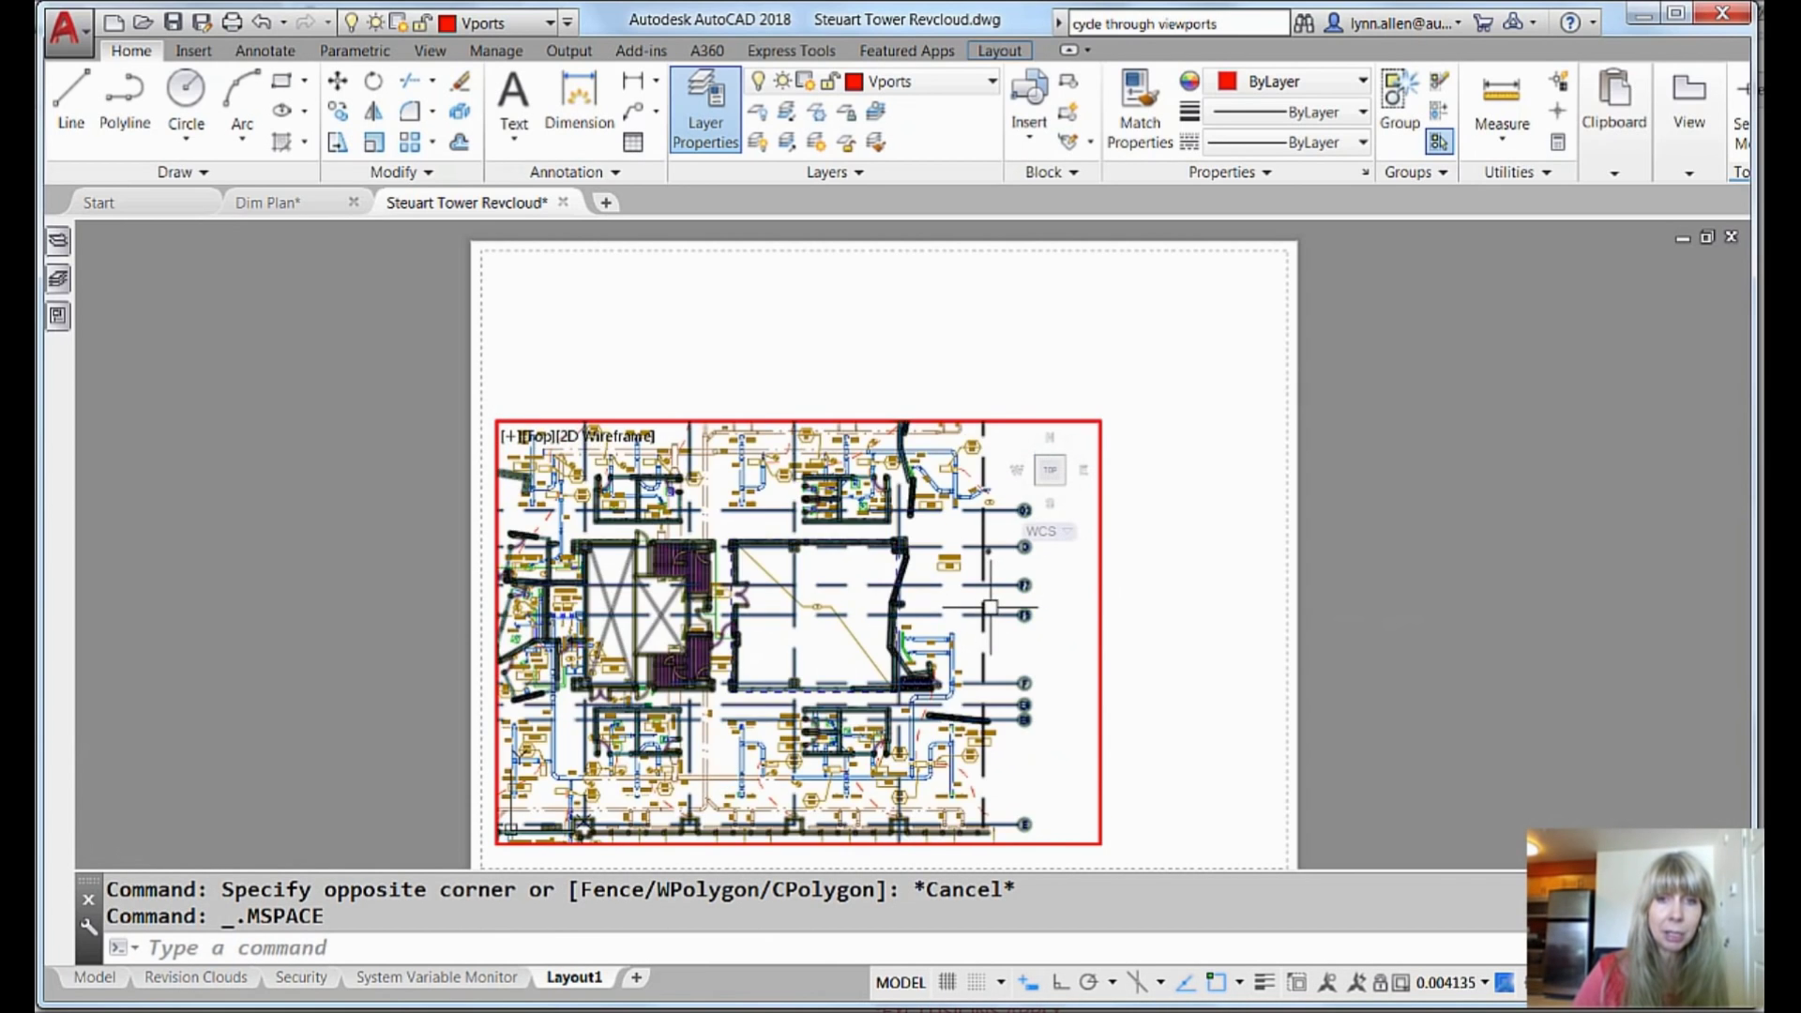
pyautogui.scroll(-3, 990, 607)
pyautogui.doubleClick(1205, 621)
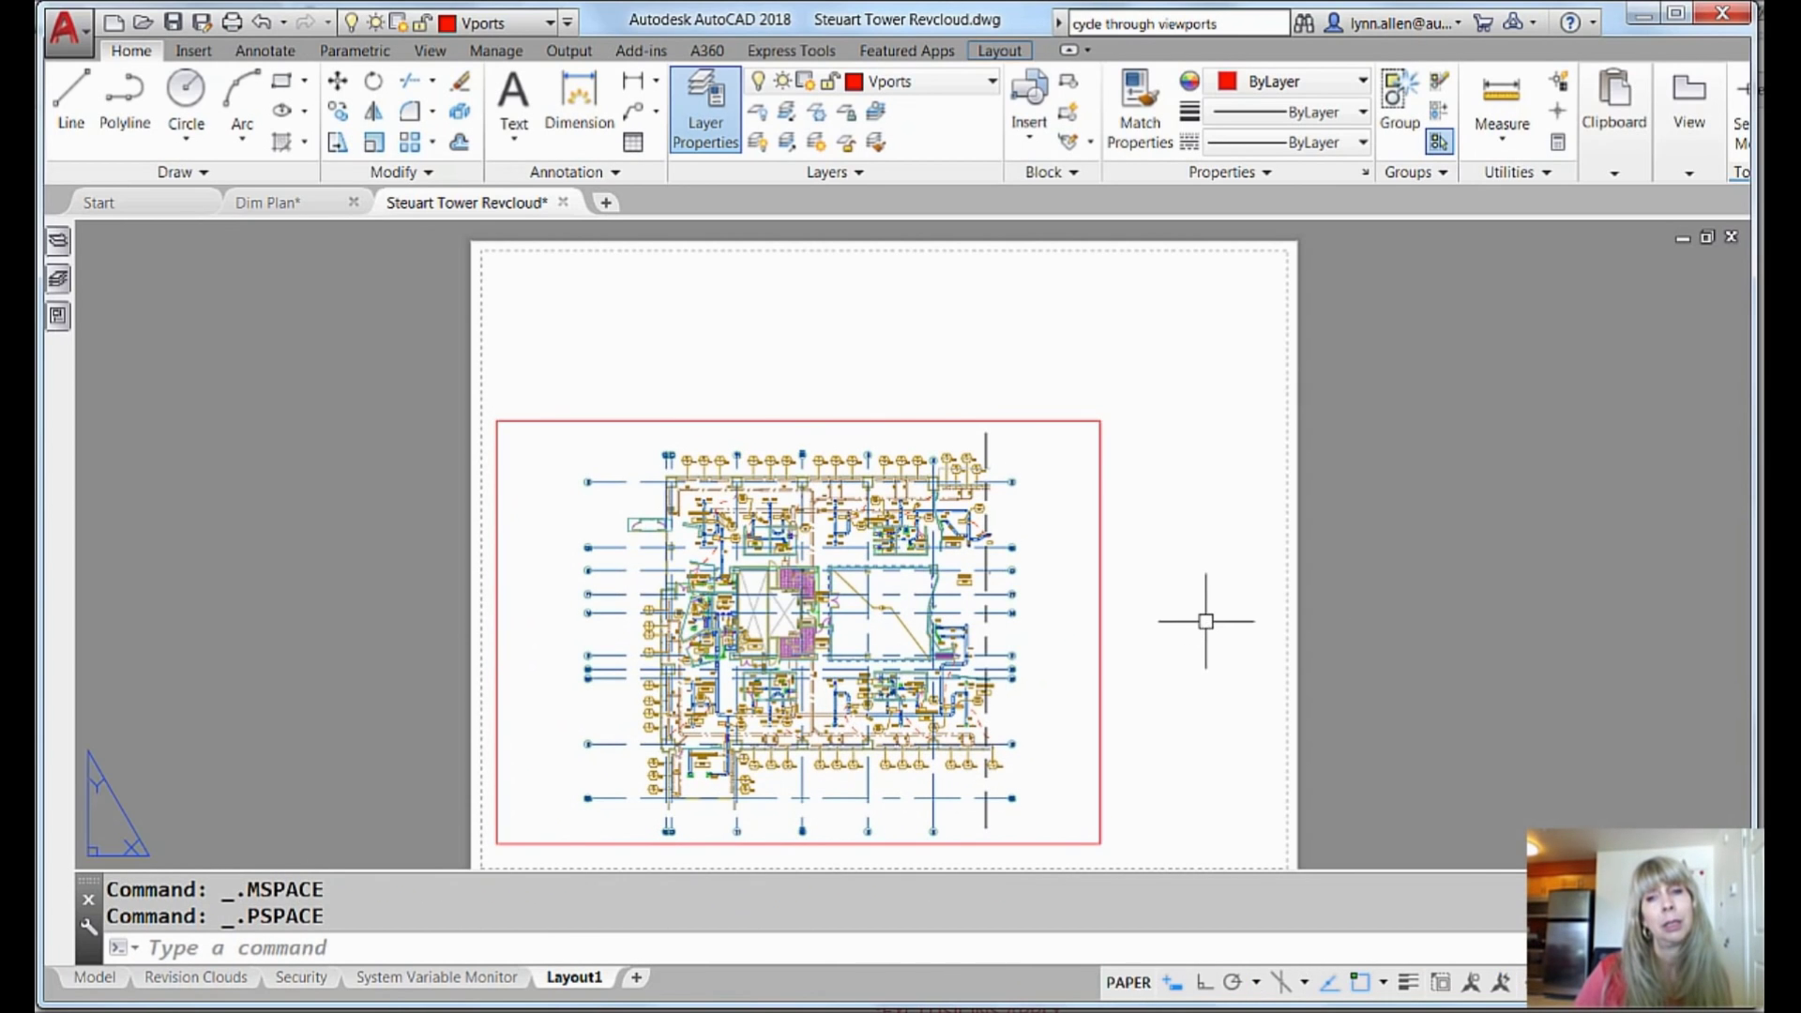
pyautogui.write('u')
pyautogui.press('Return')
pyautogui.write('u')
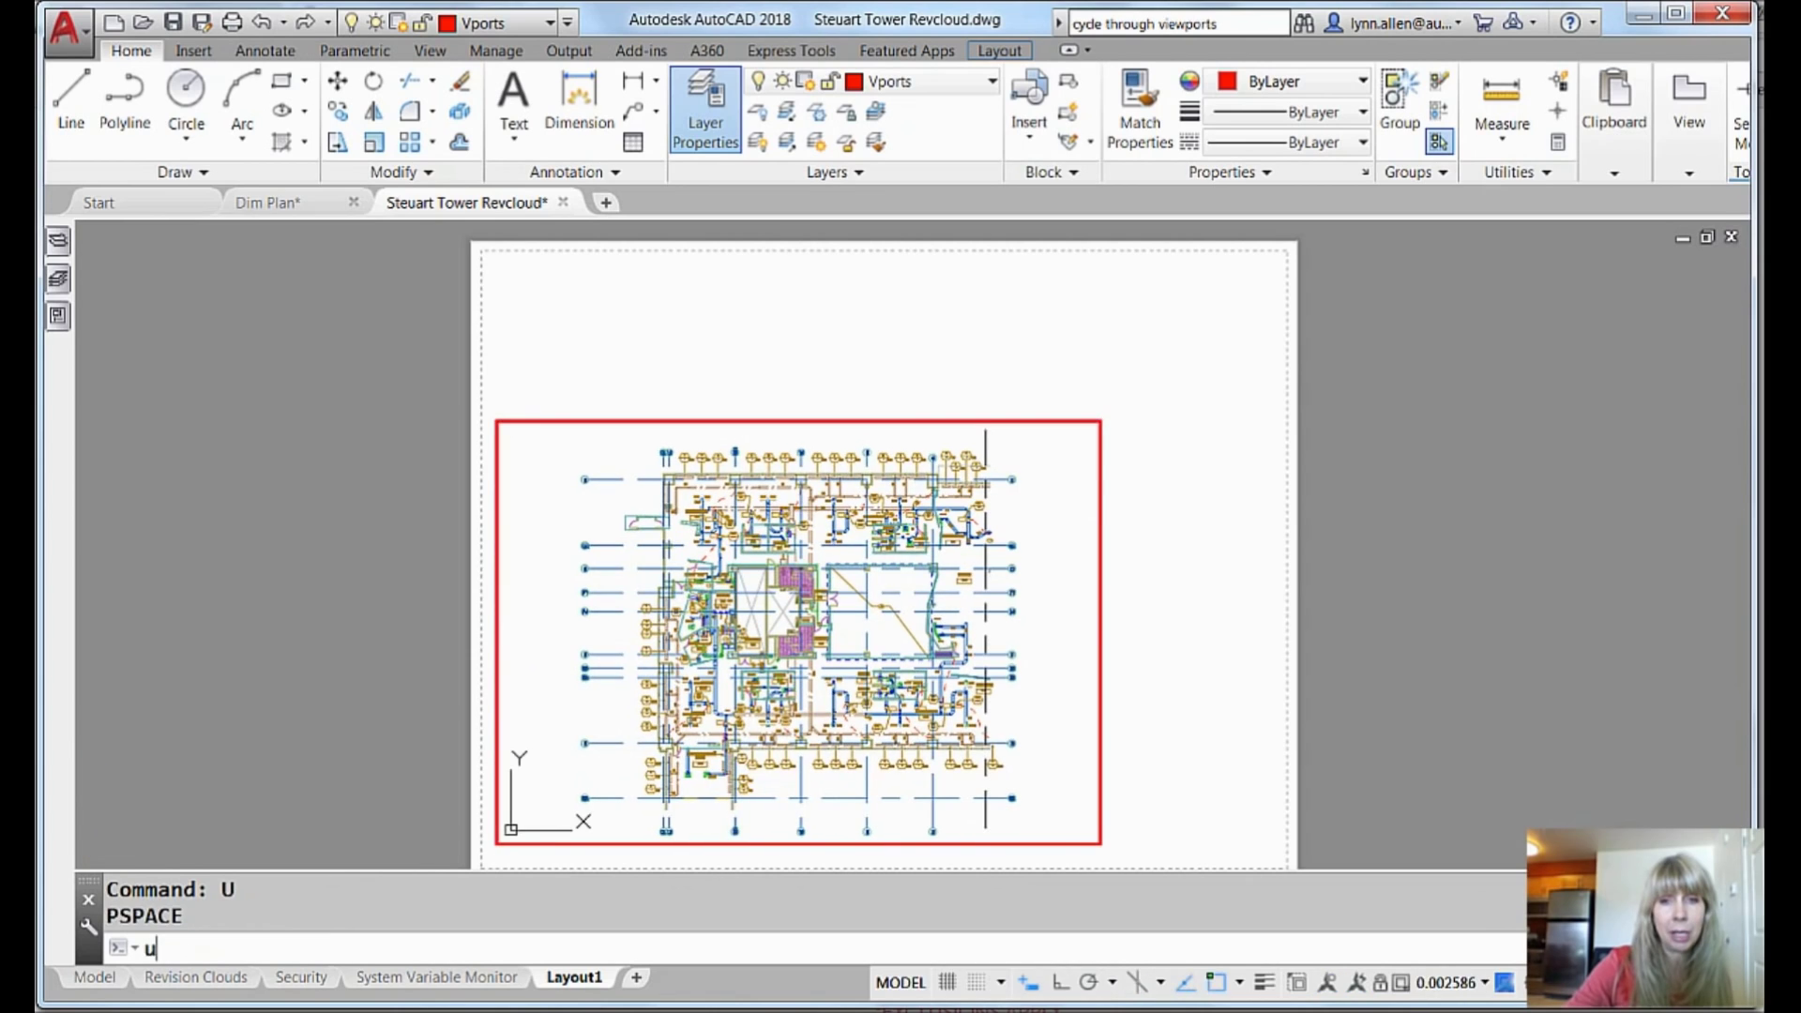
pyautogui.press('Return')
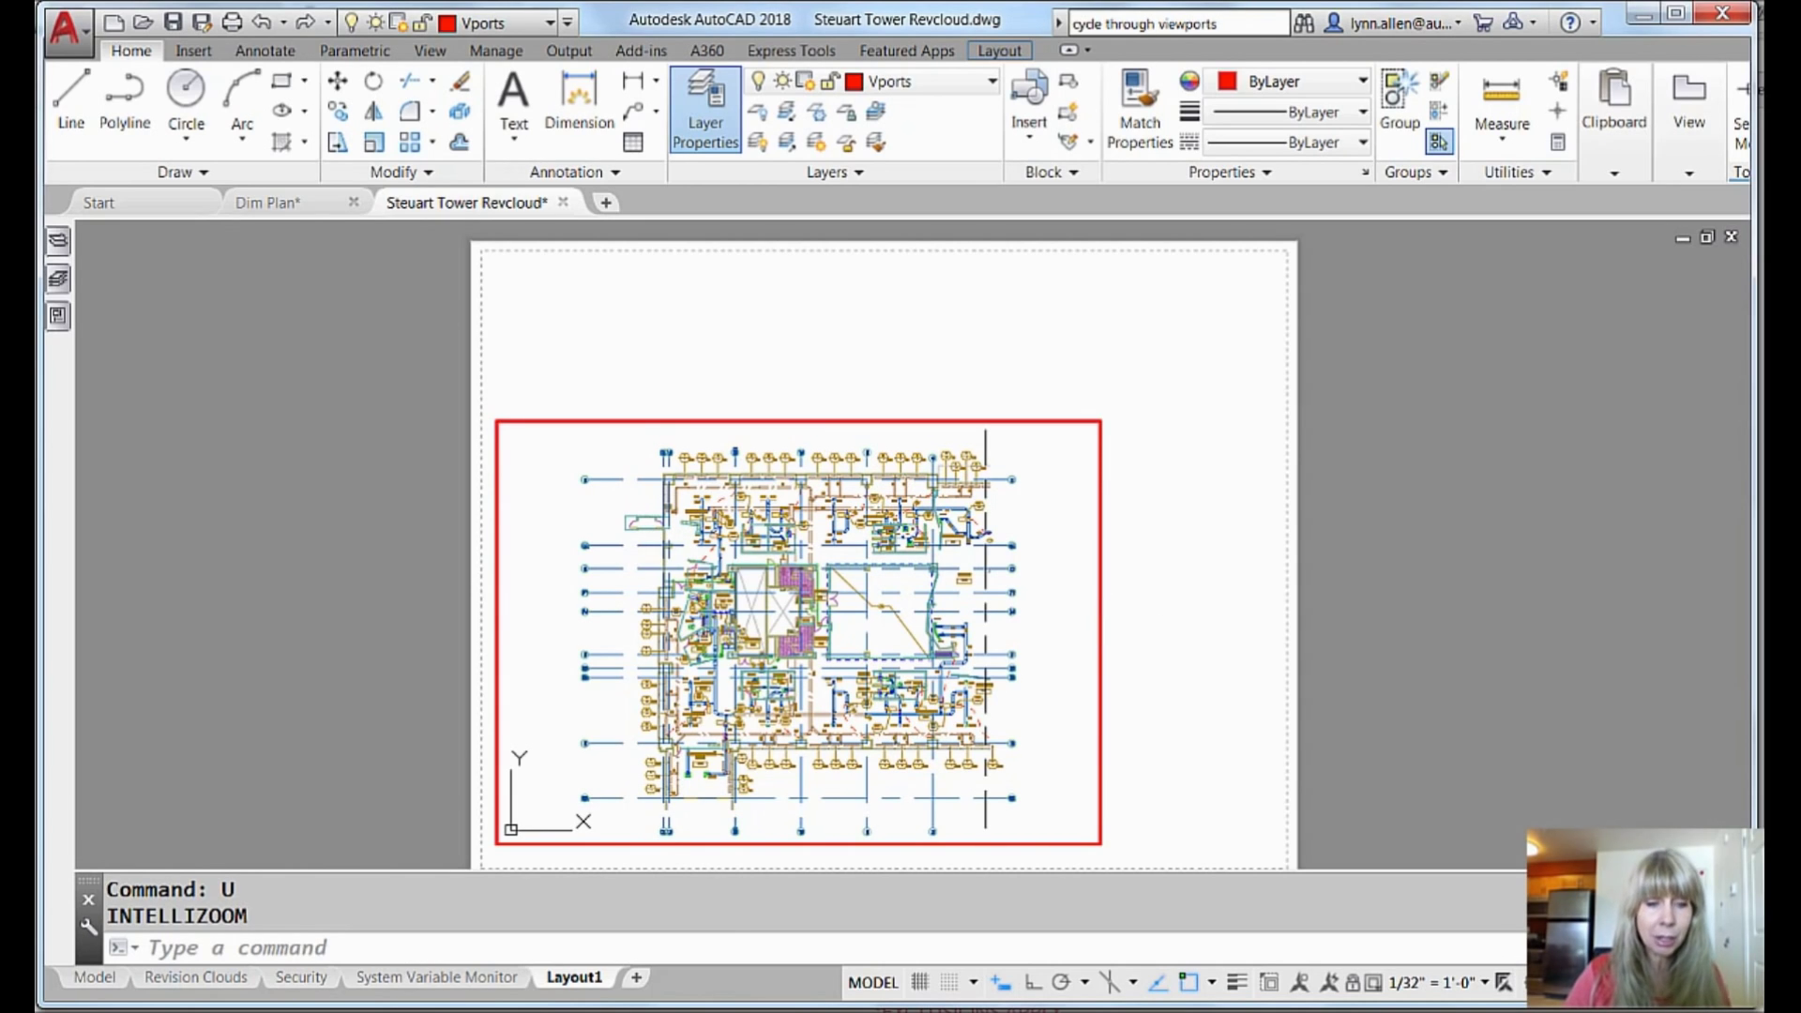
# Step: Return to paper space and lock the floor-plan viewport's view and scale
pyautogui.doubleClick(1173, 608)
pyautogui.click(1101, 592)
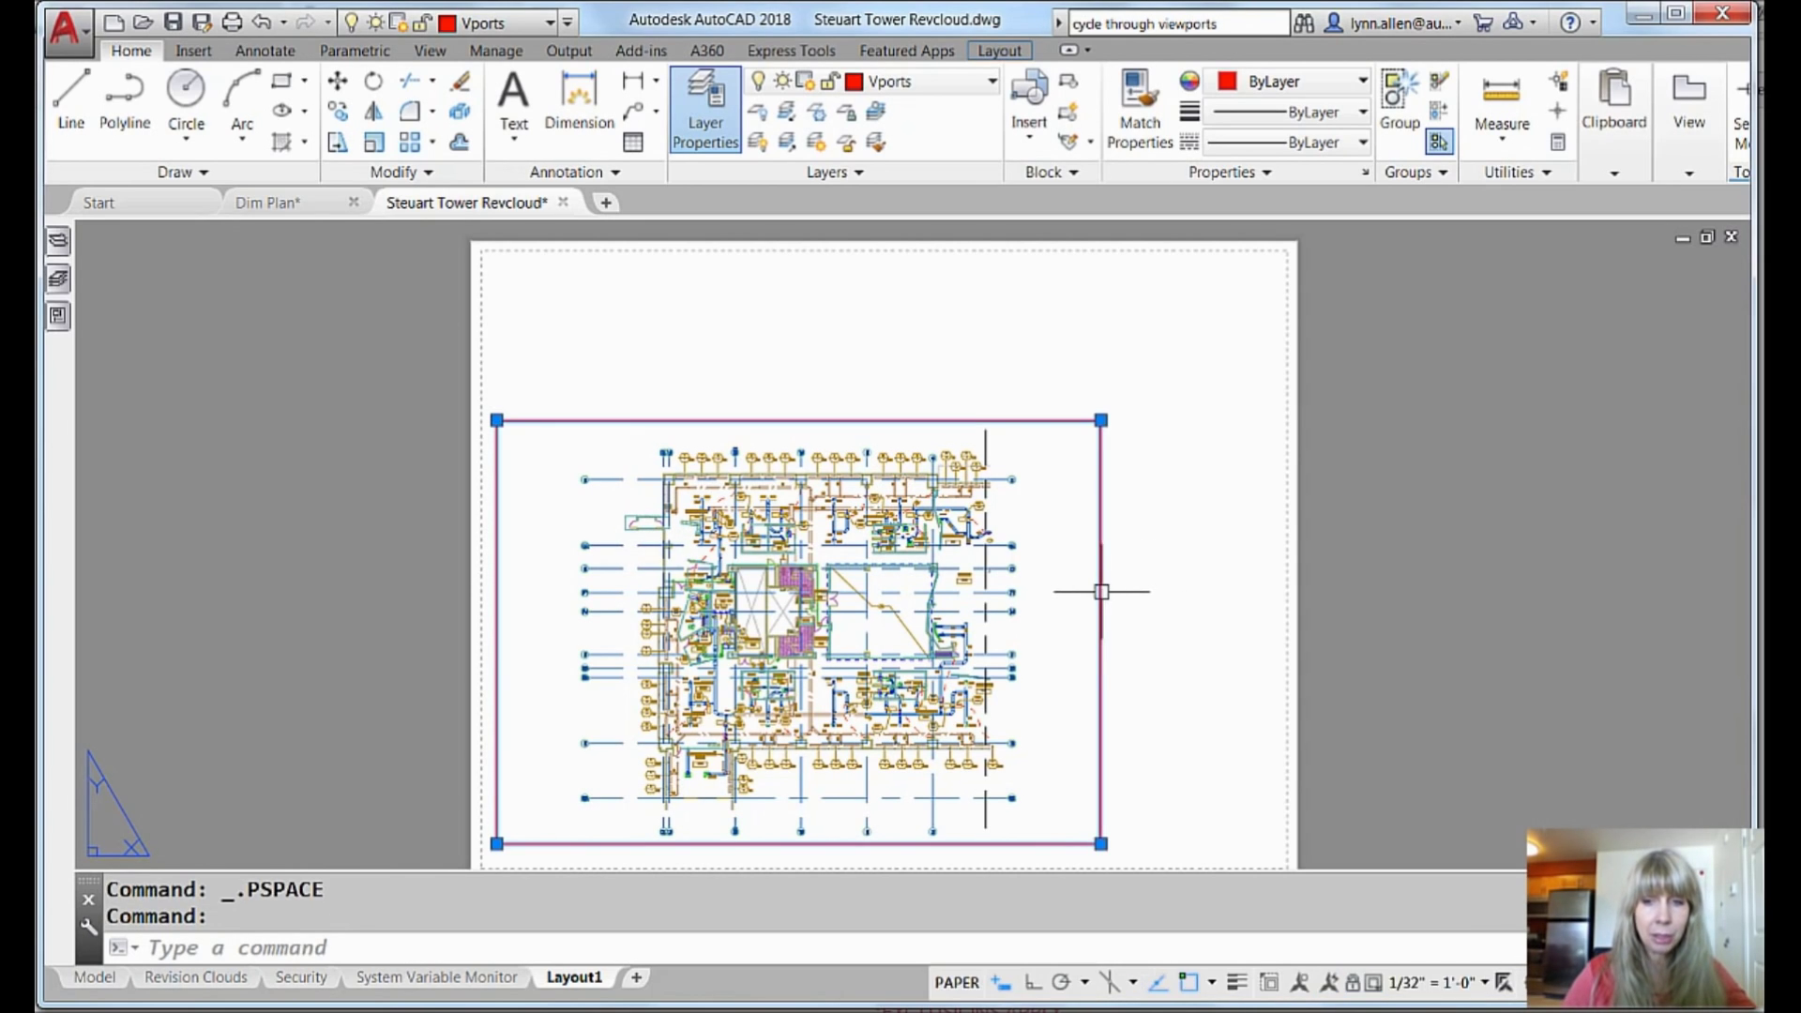
pyautogui.click(1354, 982)
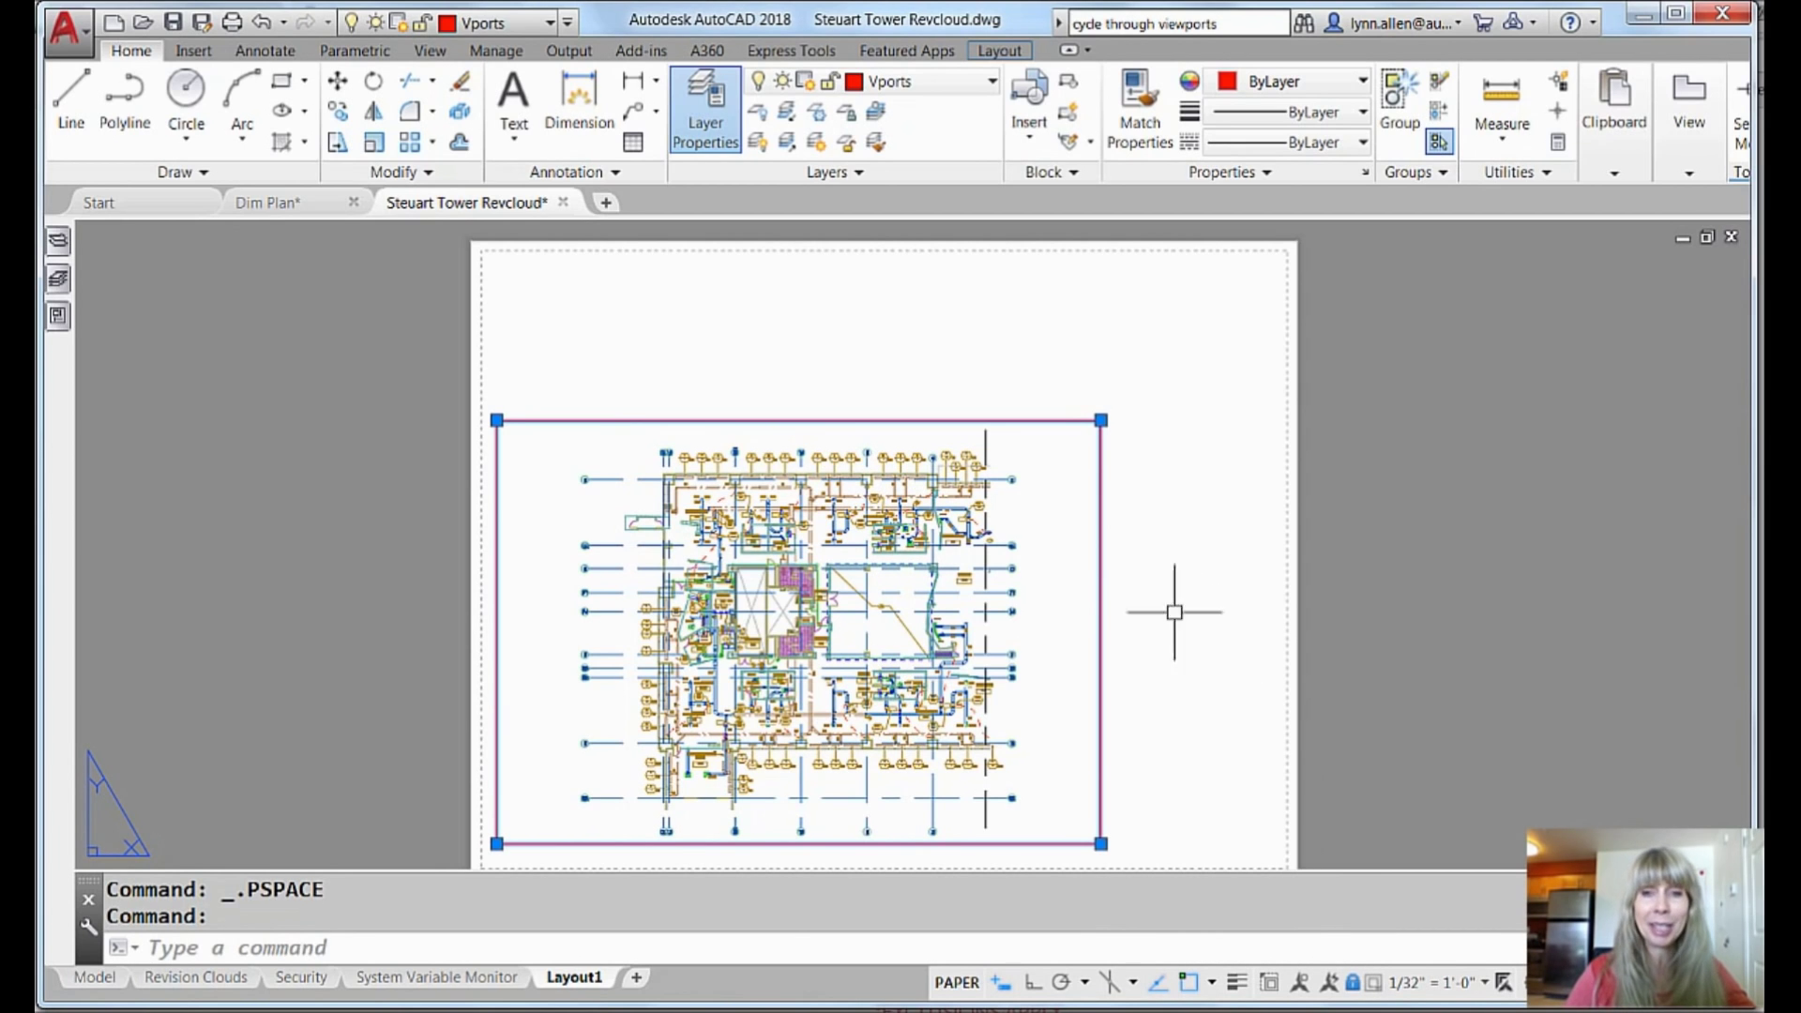
# Step: Confirm that zooming inside the locked viewport no longer changes its scale
pyautogui.doubleClick(1000, 526)
pyautogui.scroll(4, 994, 524)
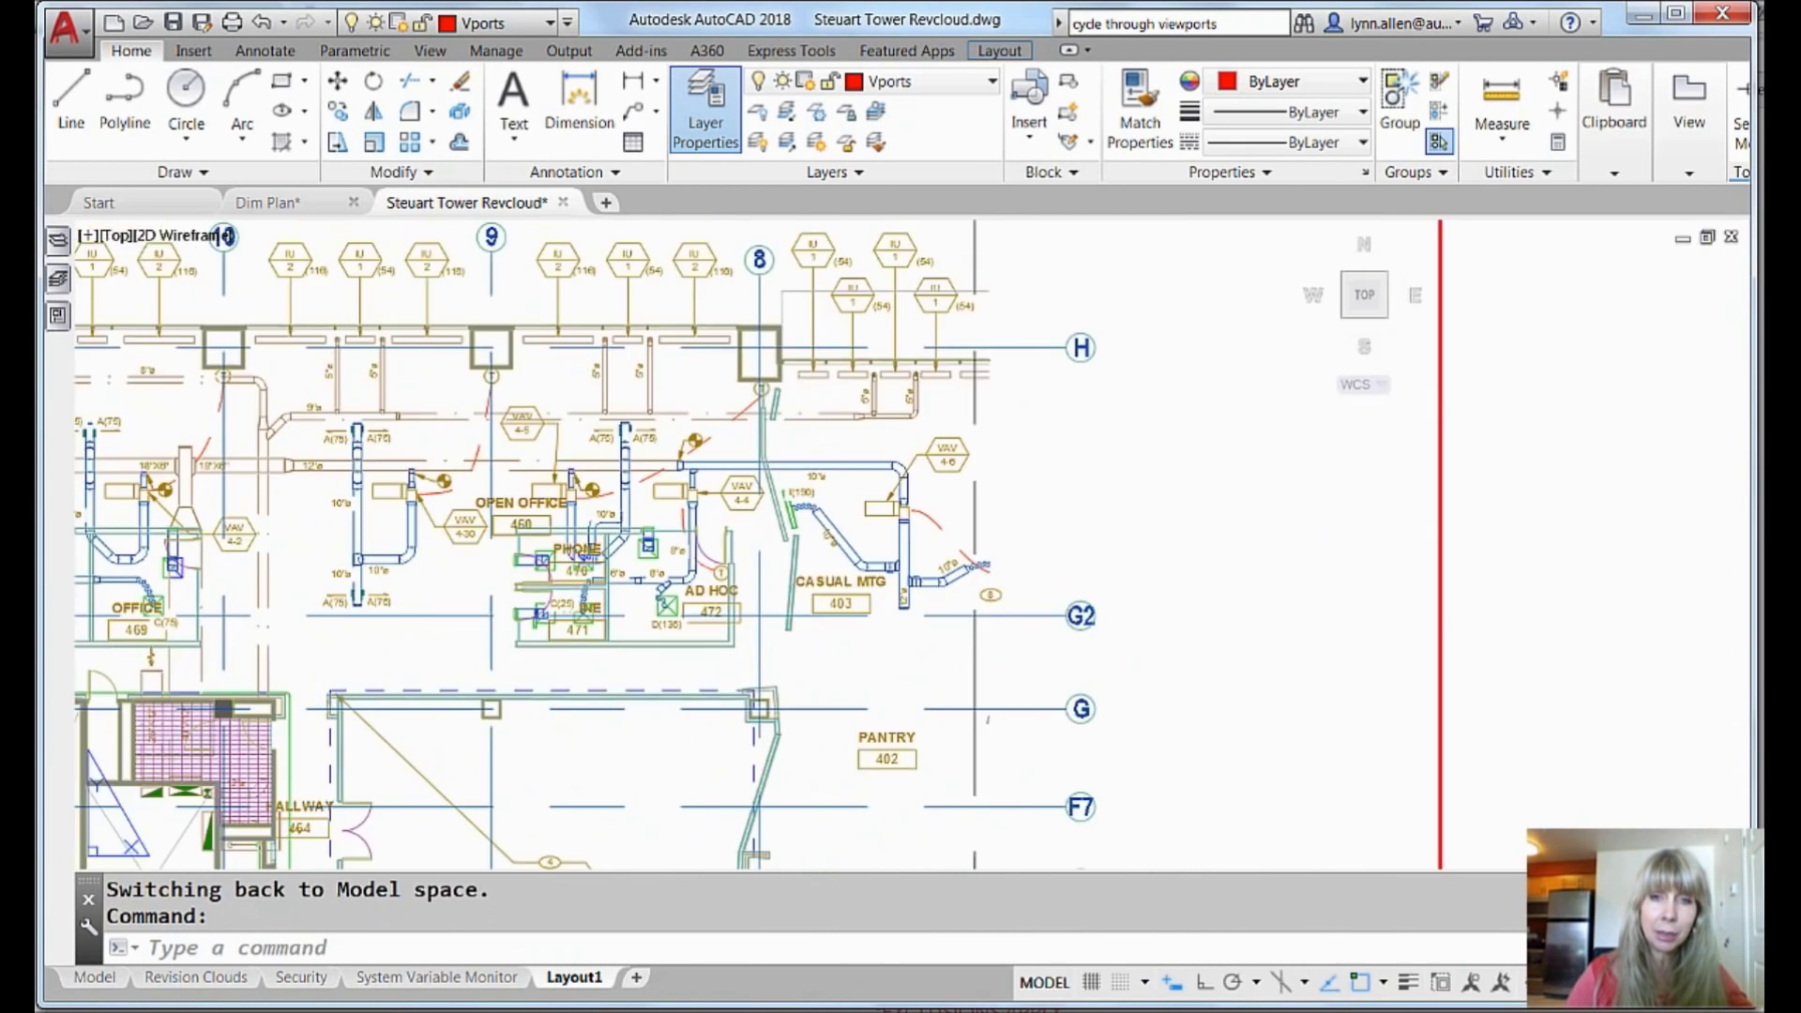
pyautogui.scroll(-4, 981, 514)
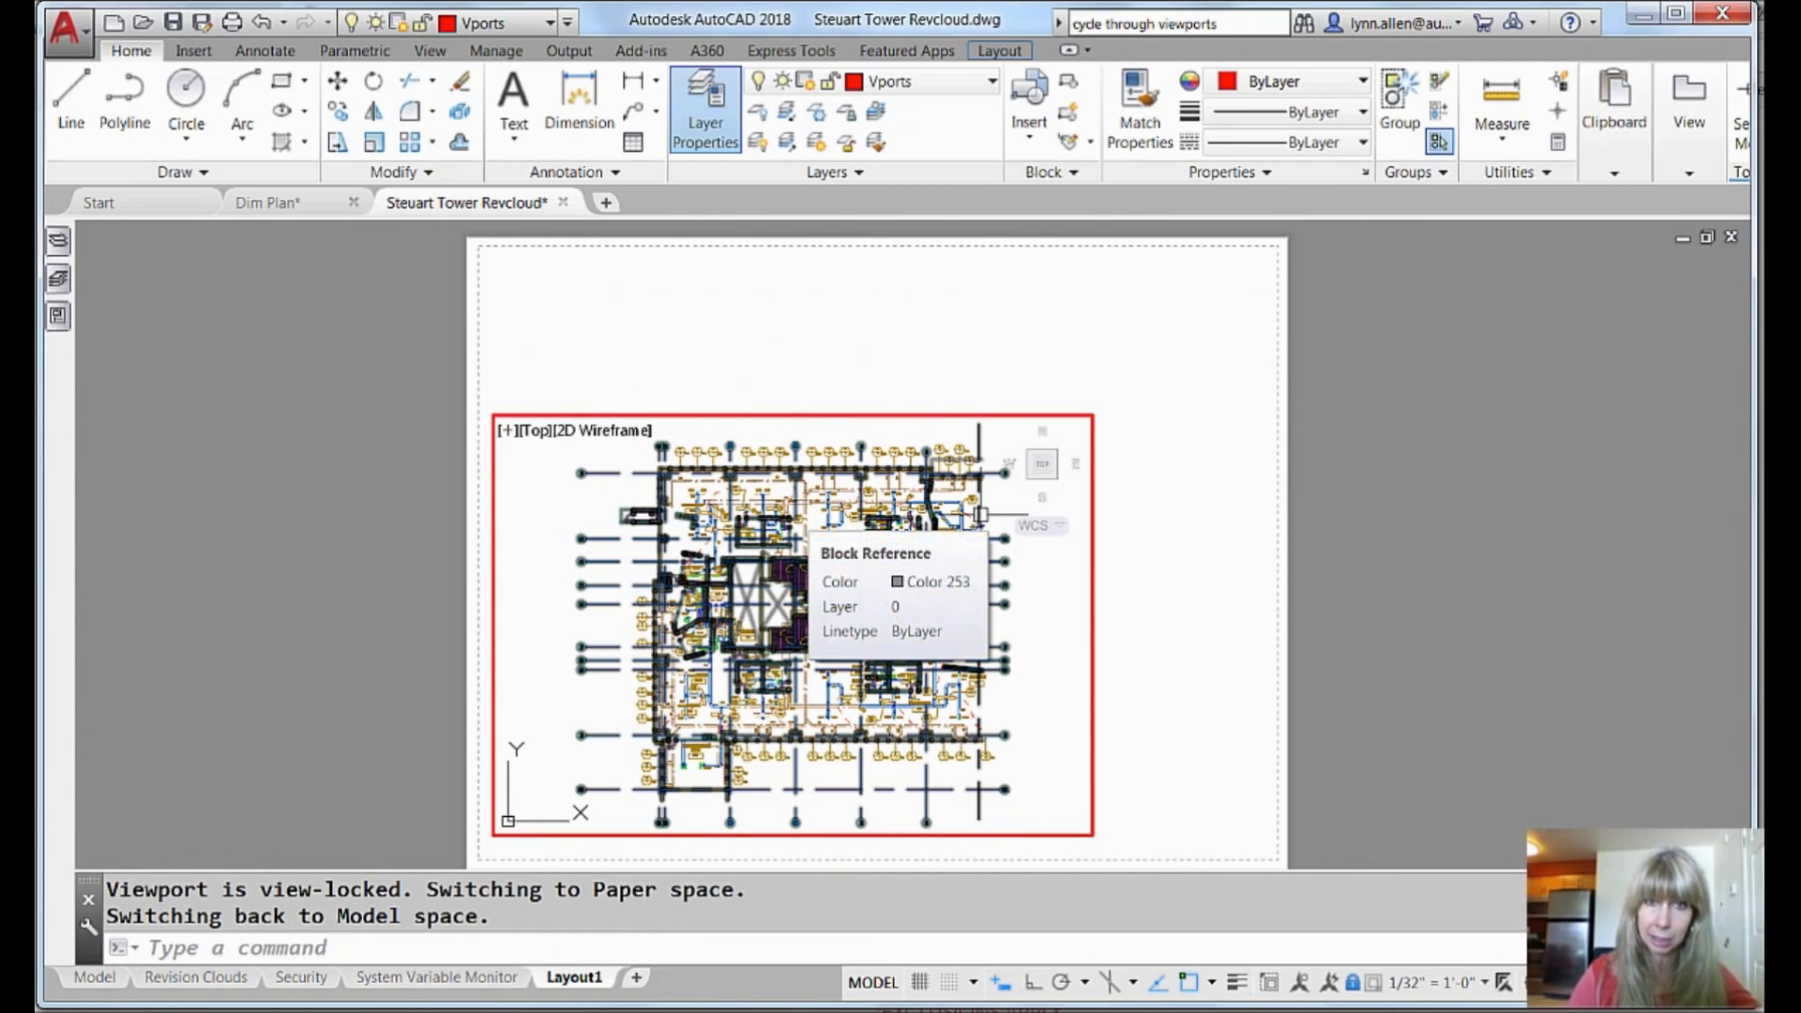
pyautogui.doubleClick(1163, 579)
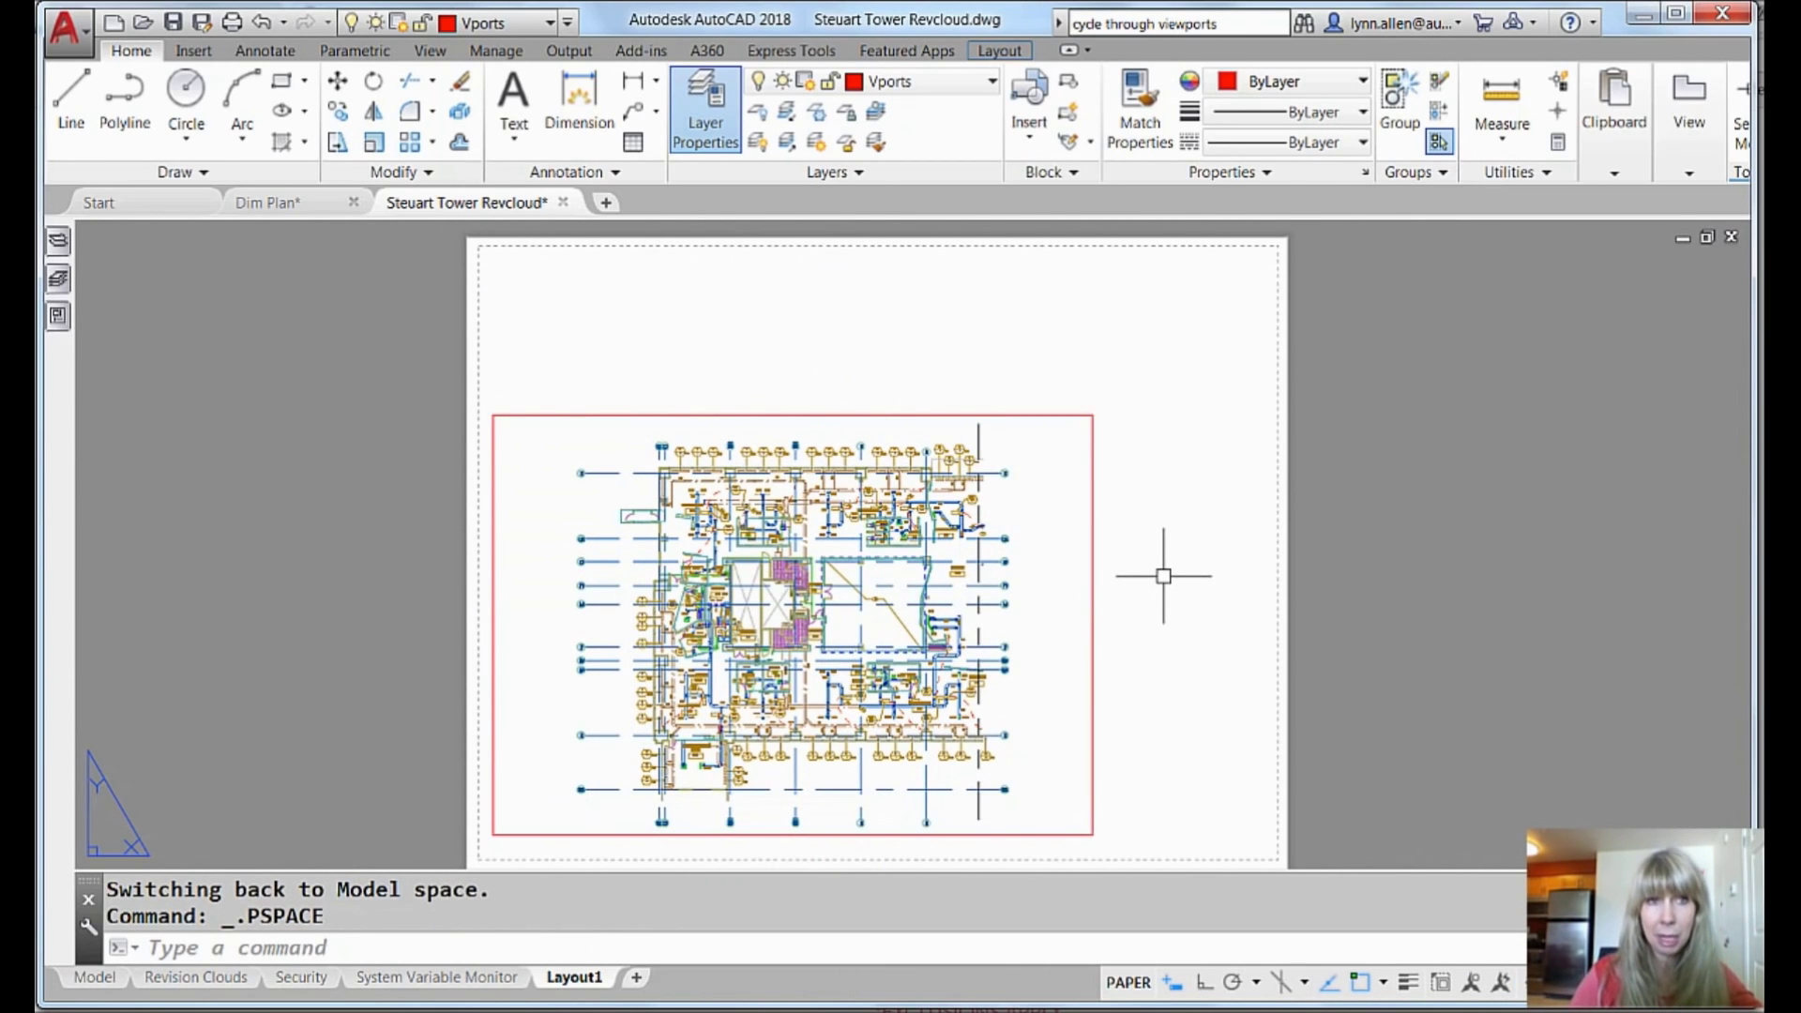
pyautogui.click(232, 25)
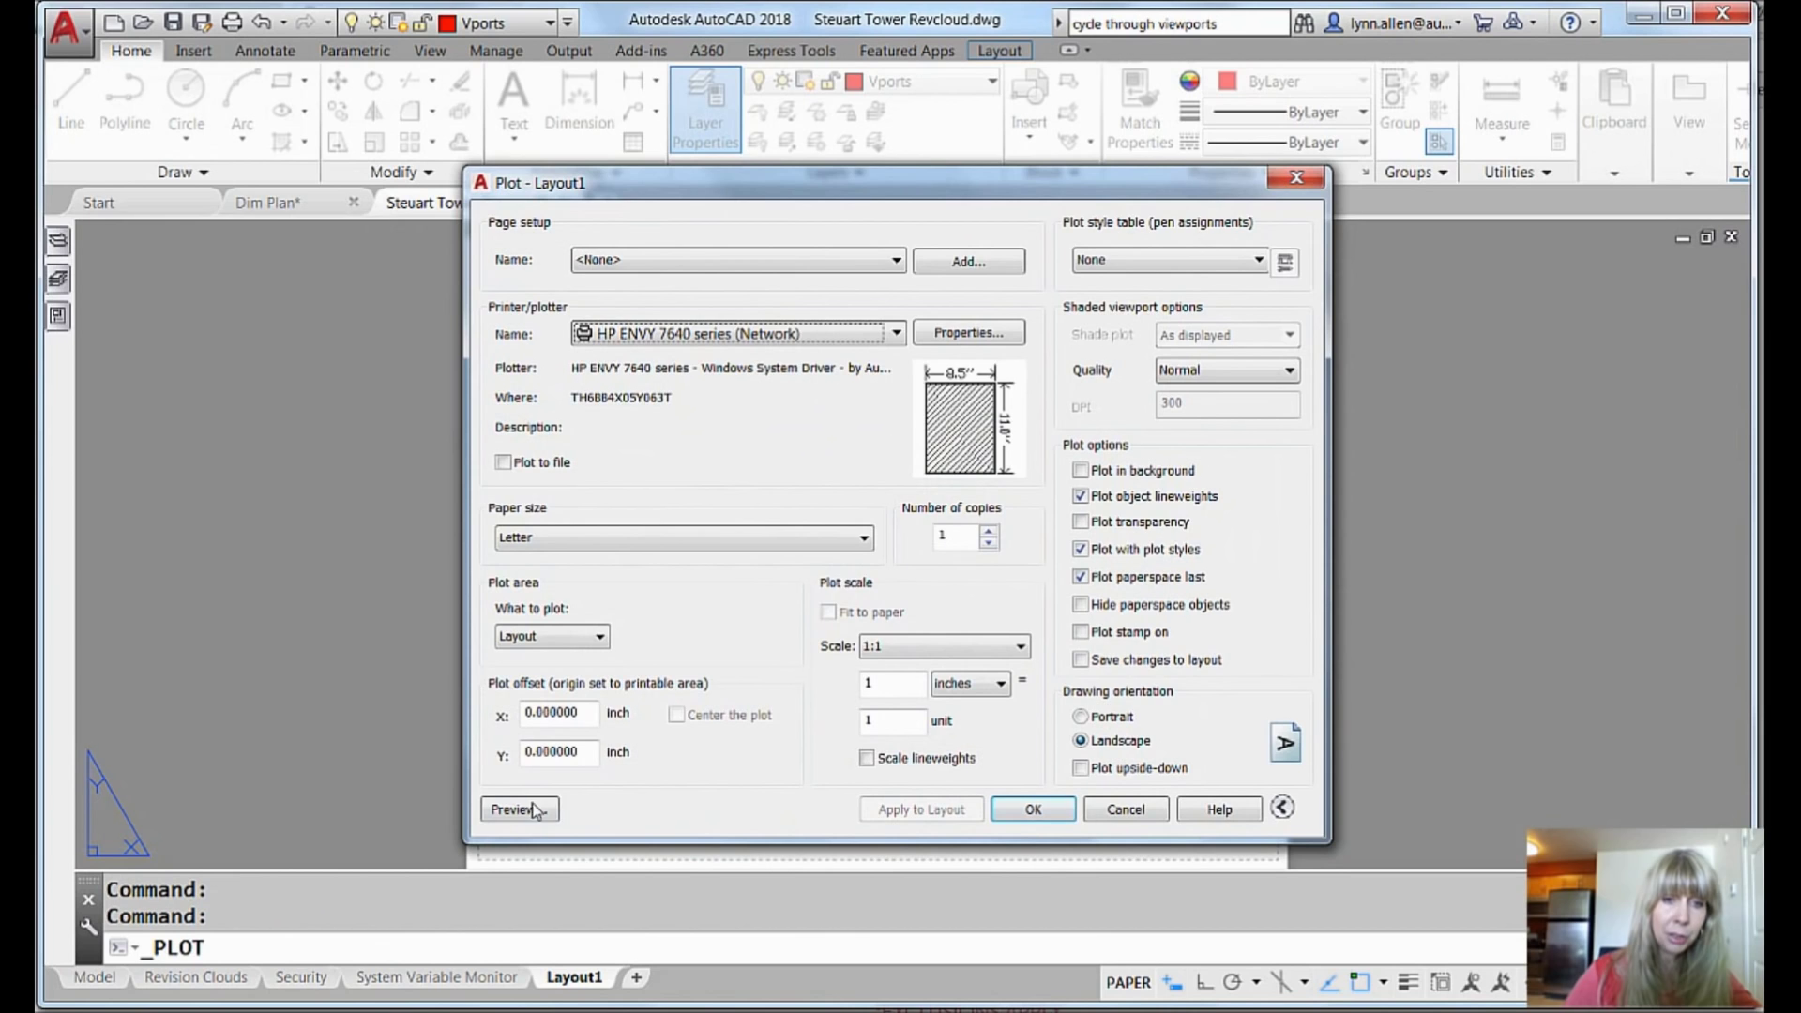
# Step: Preview the Layout1 plot, then close the preview and cancel without plotting
pyautogui.click(533, 811)
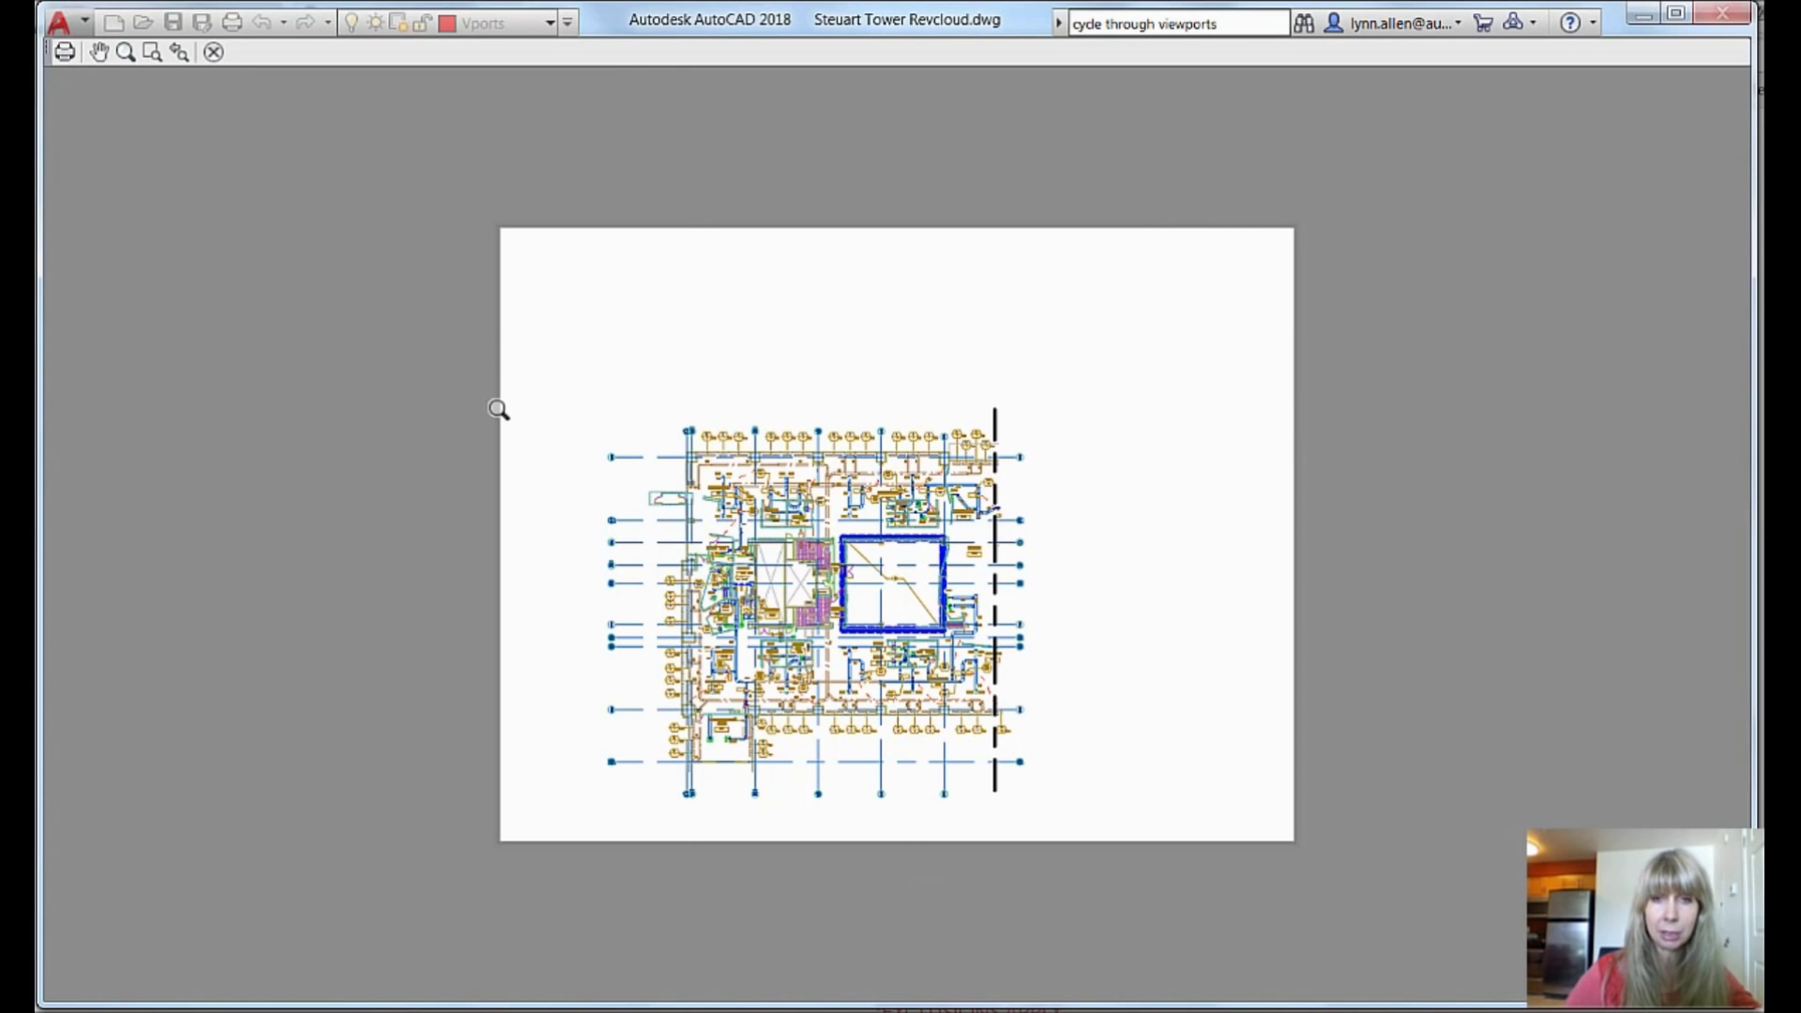
pyautogui.click(213, 52)
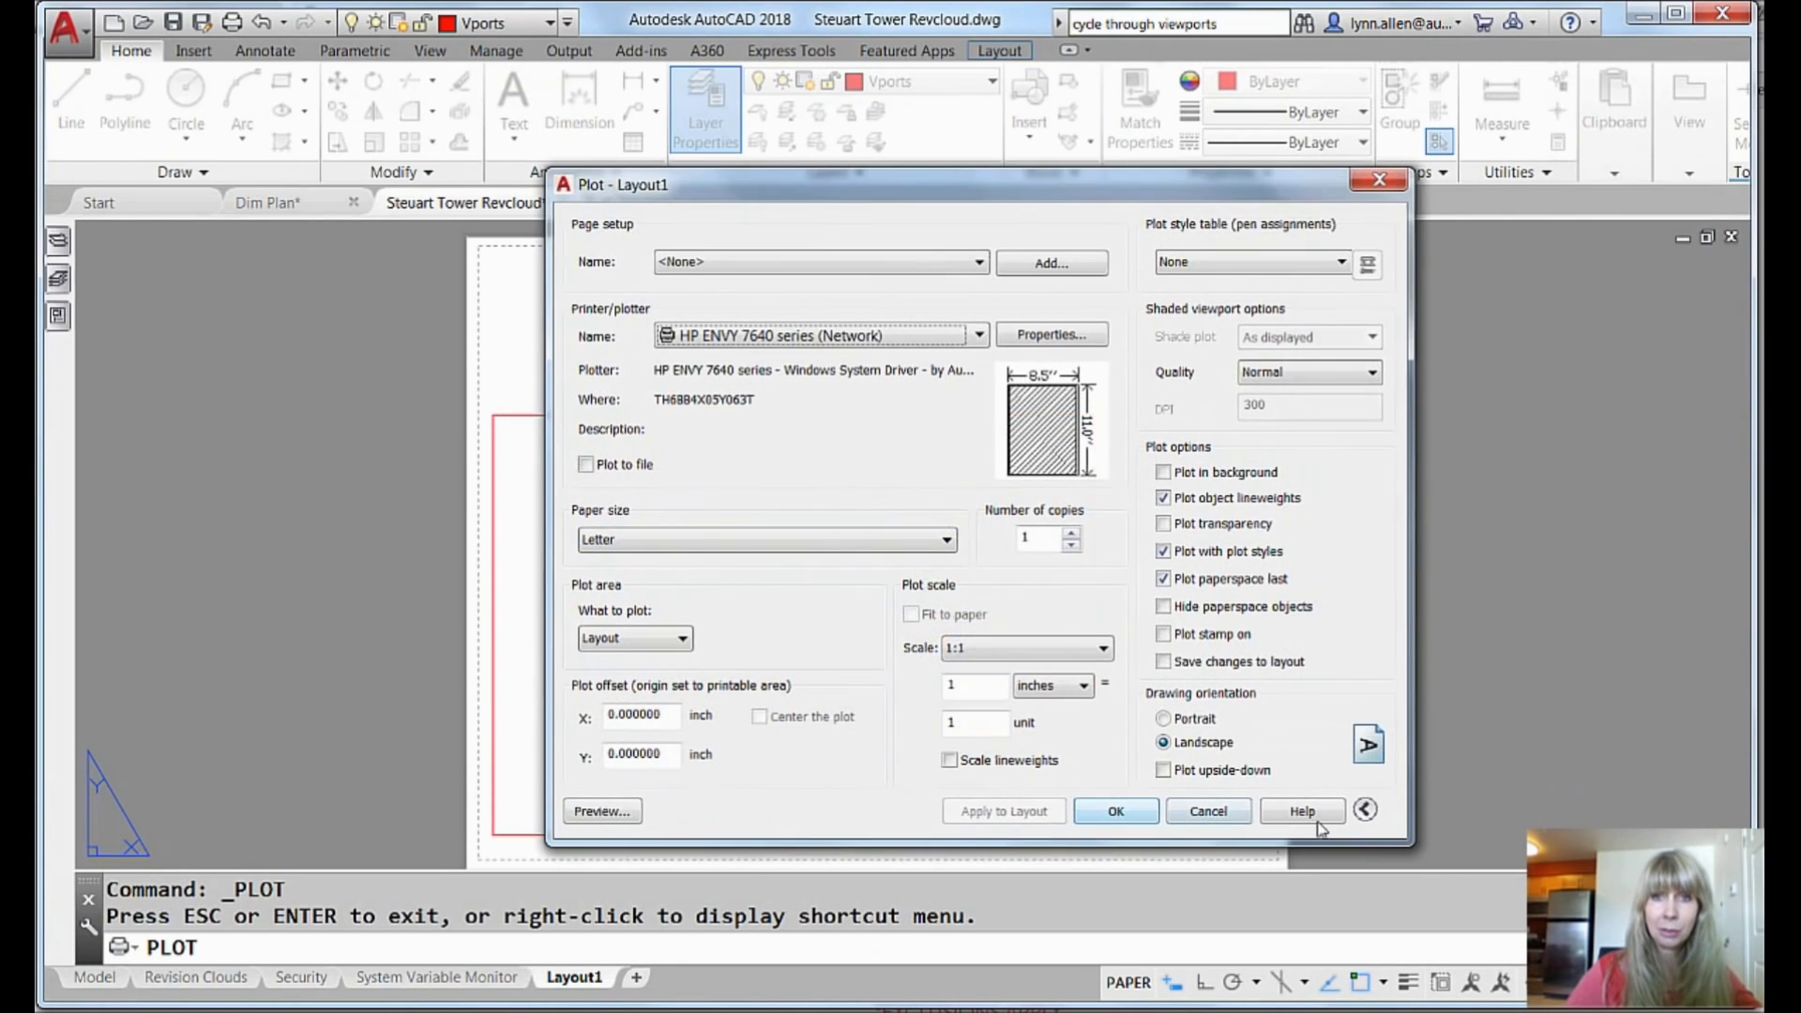
pyautogui.click(1208, 809)
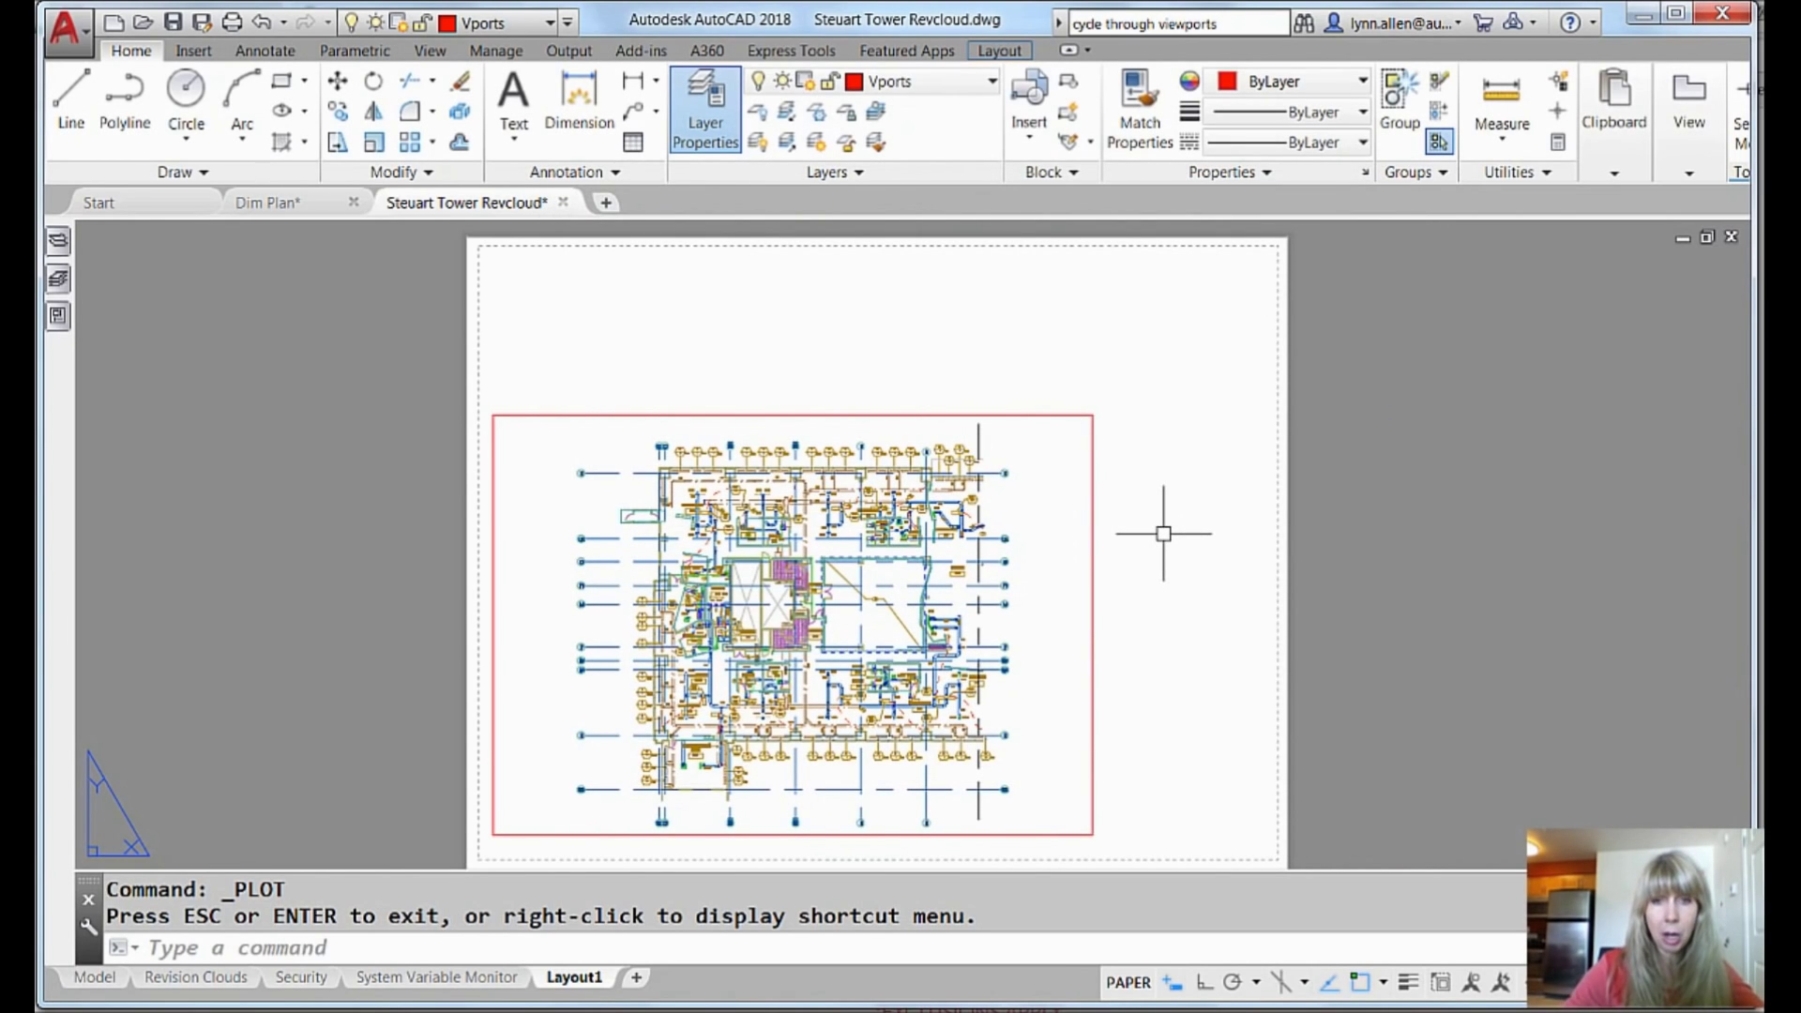
# Step: Draw a circle at the top right of the Layout1 sheet
pyautogui.click(1068, 955)
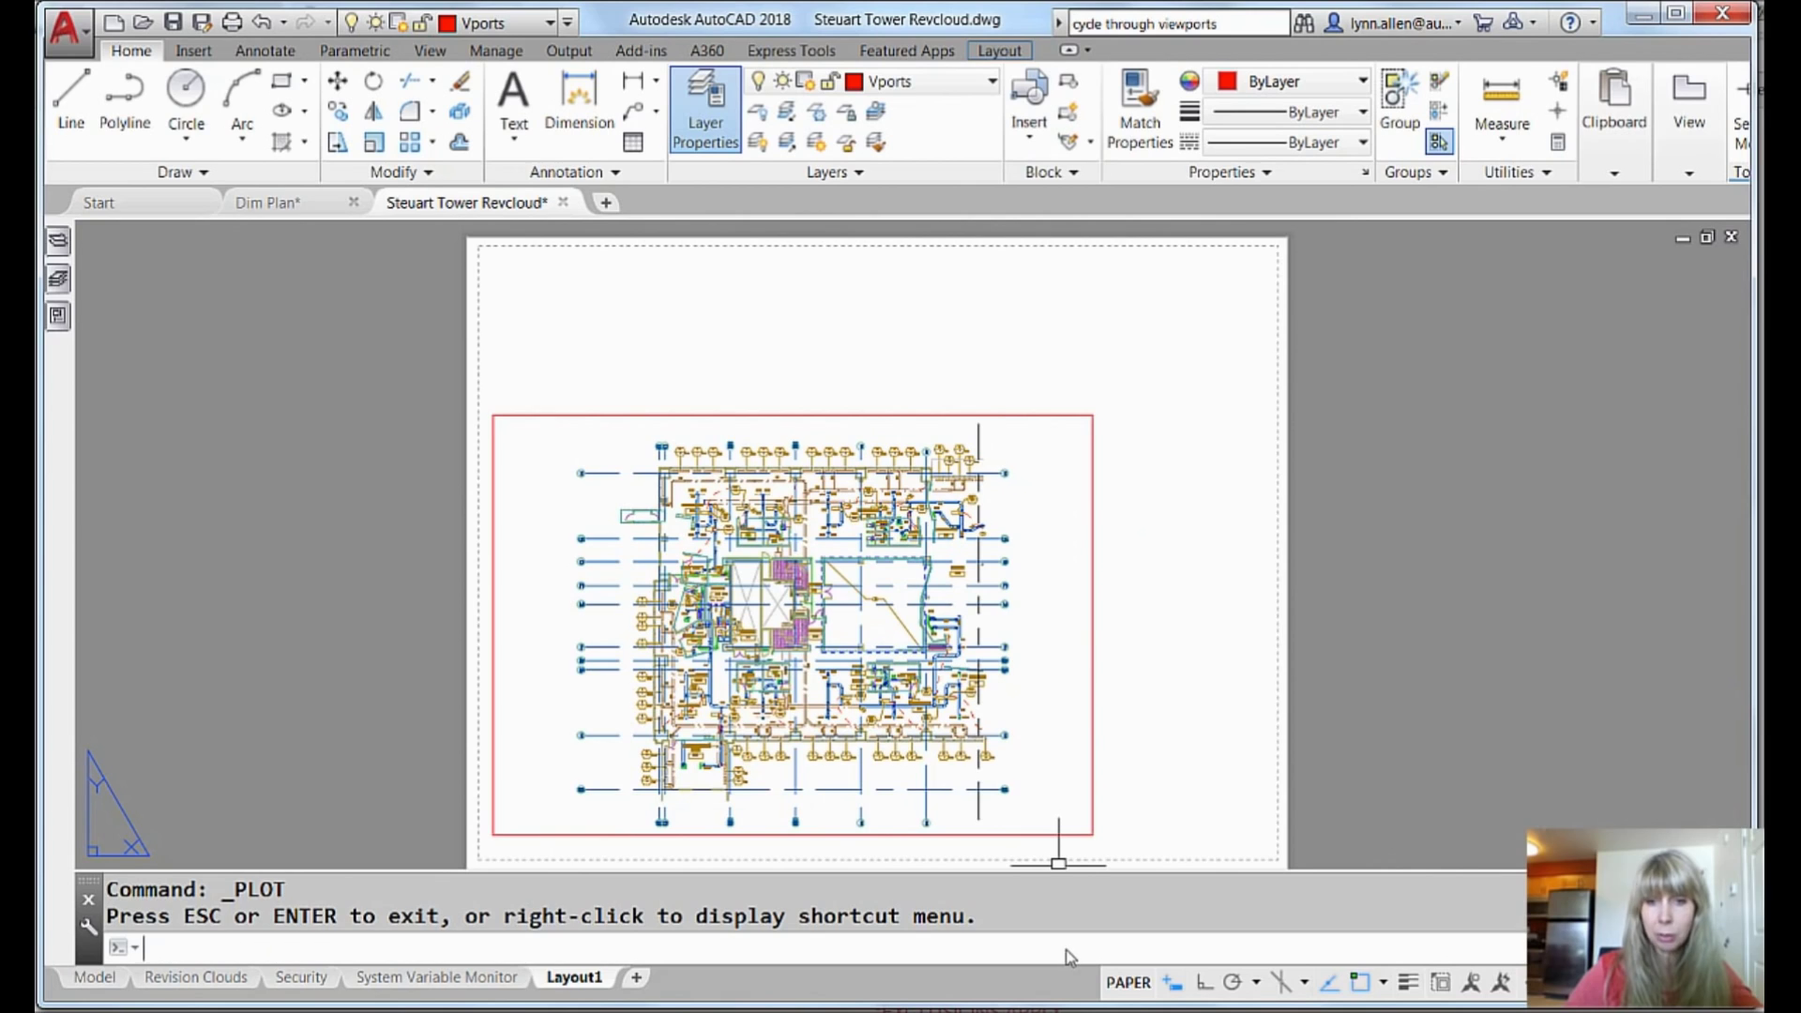
pyautogui.write('c')
pyautogui.press('Return')
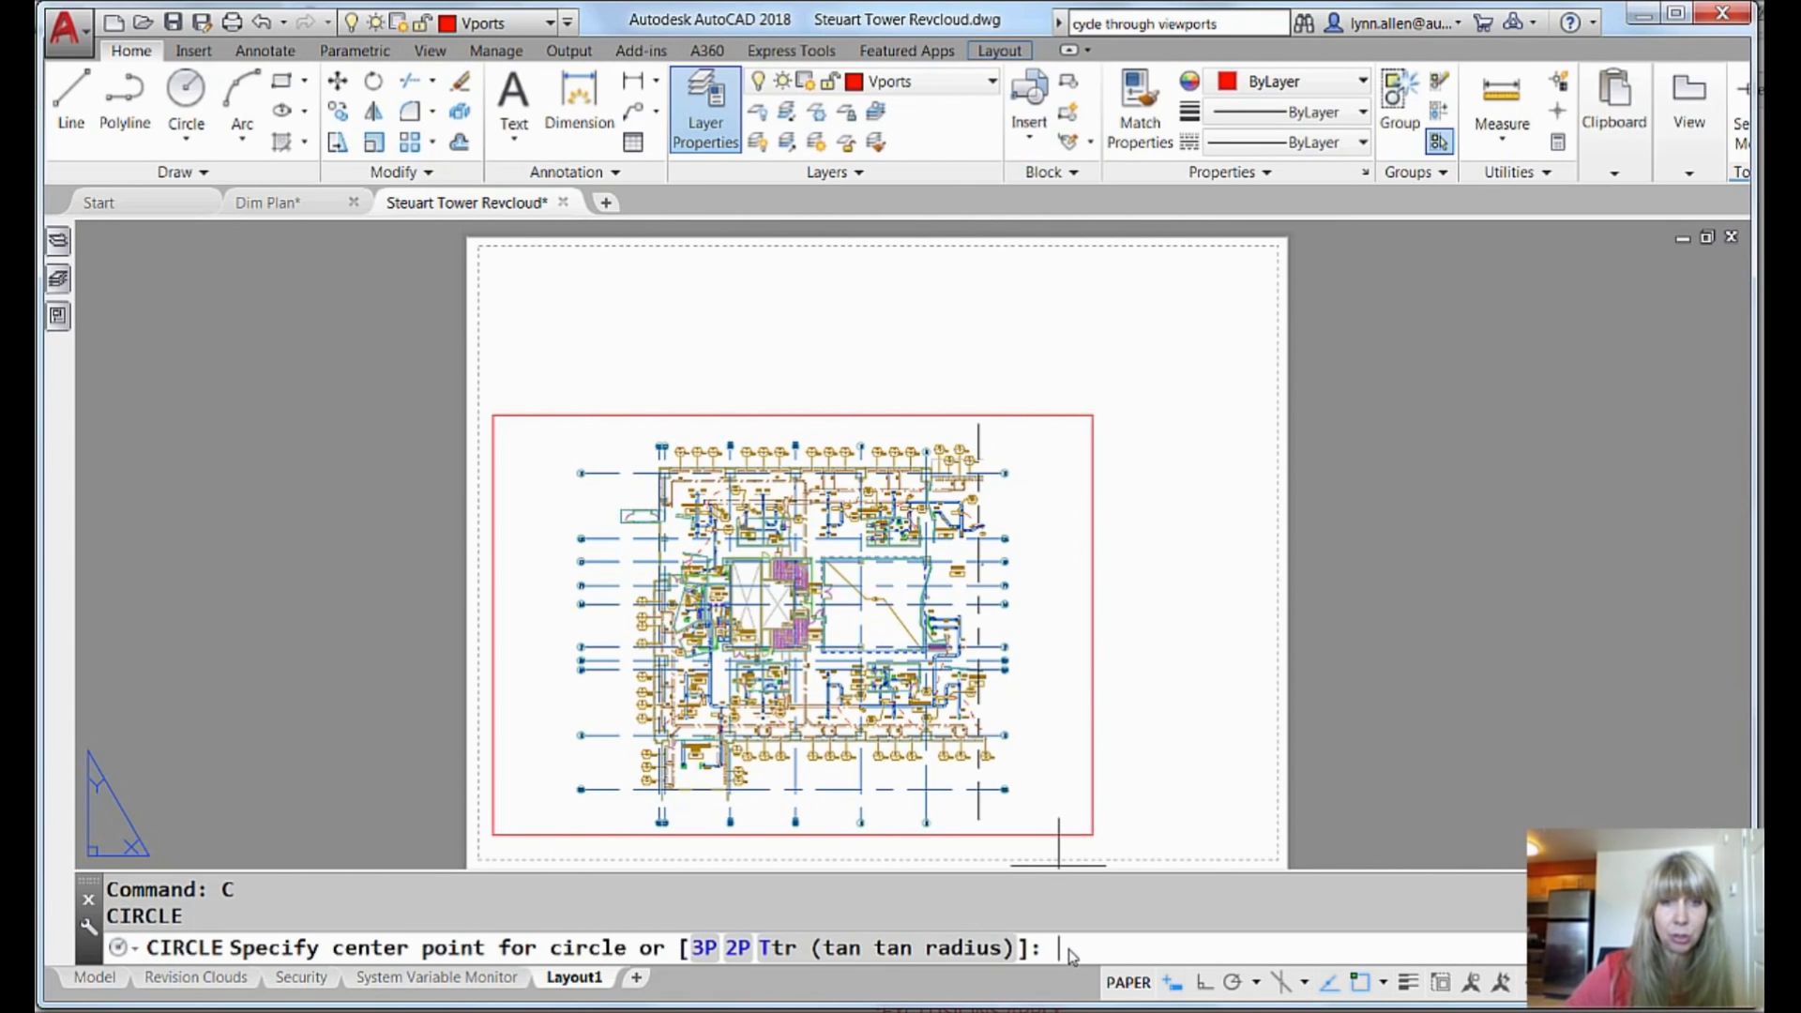
pyautogui.click(1169, 318)
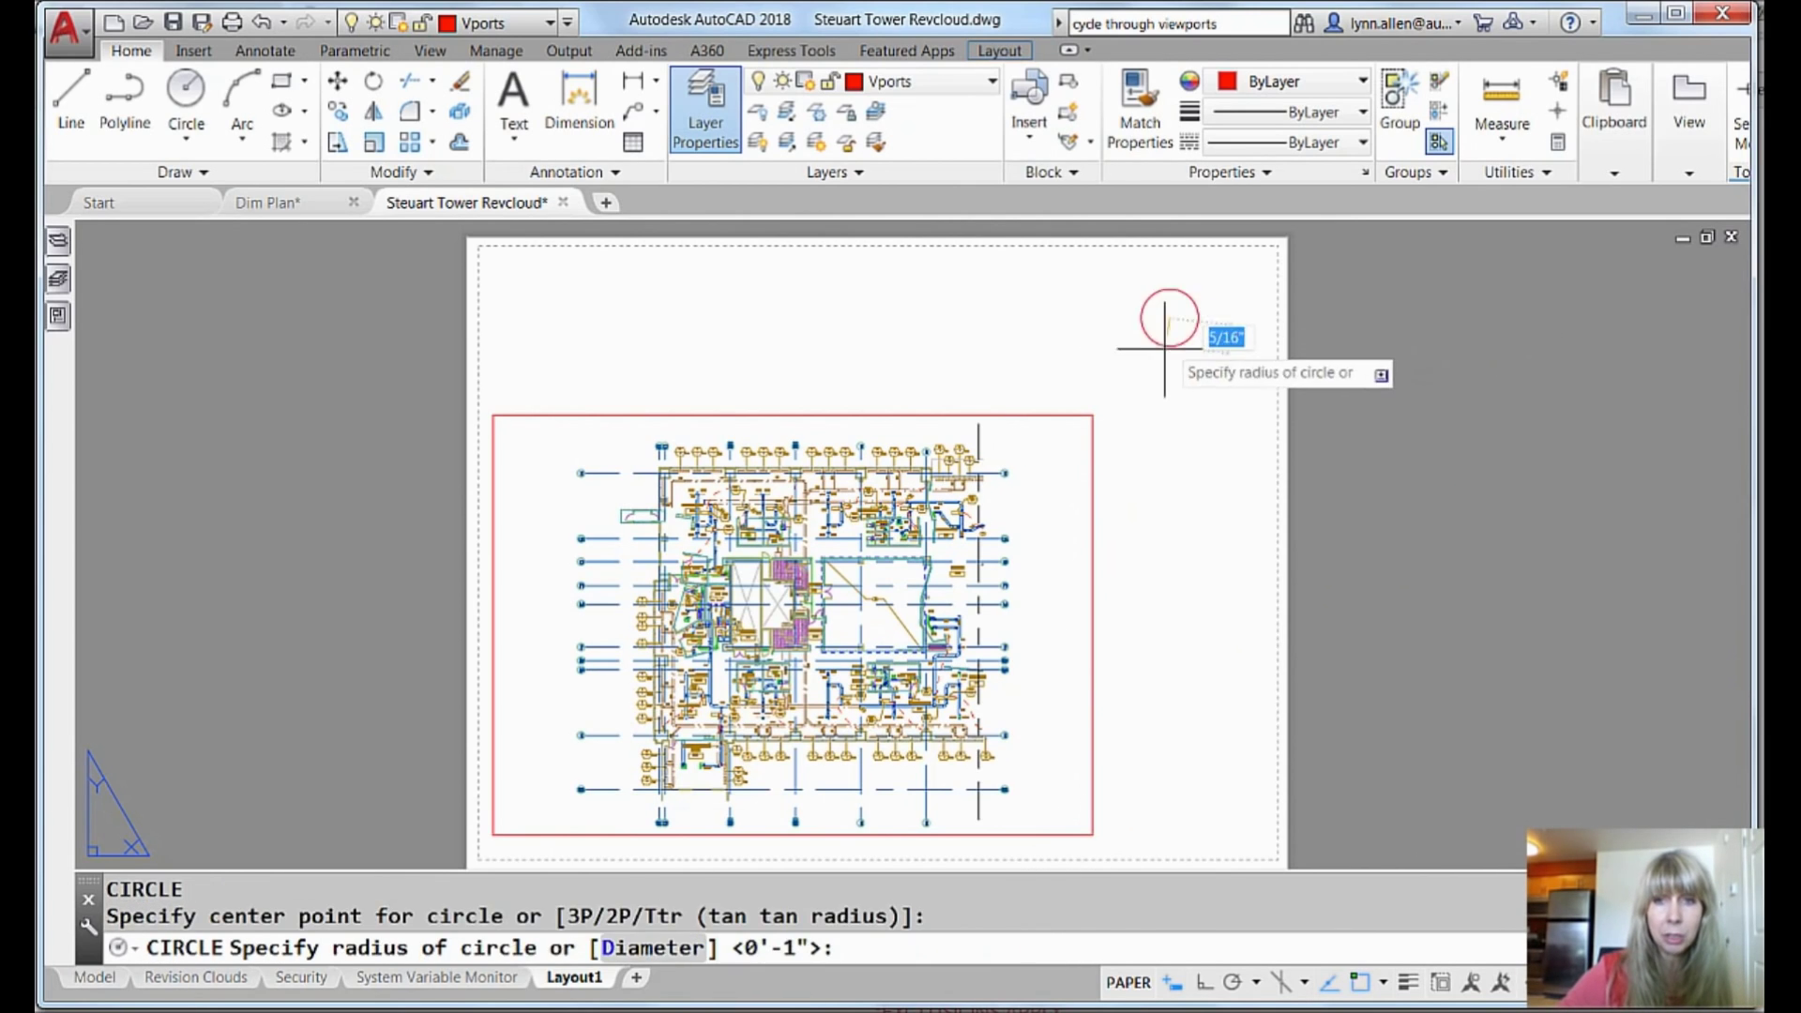
pyautogui.click(1163, 373)
# Step: Turn the circle into a circular floor-plan viewport using MVIEW Object
pyautogui.write('mv')
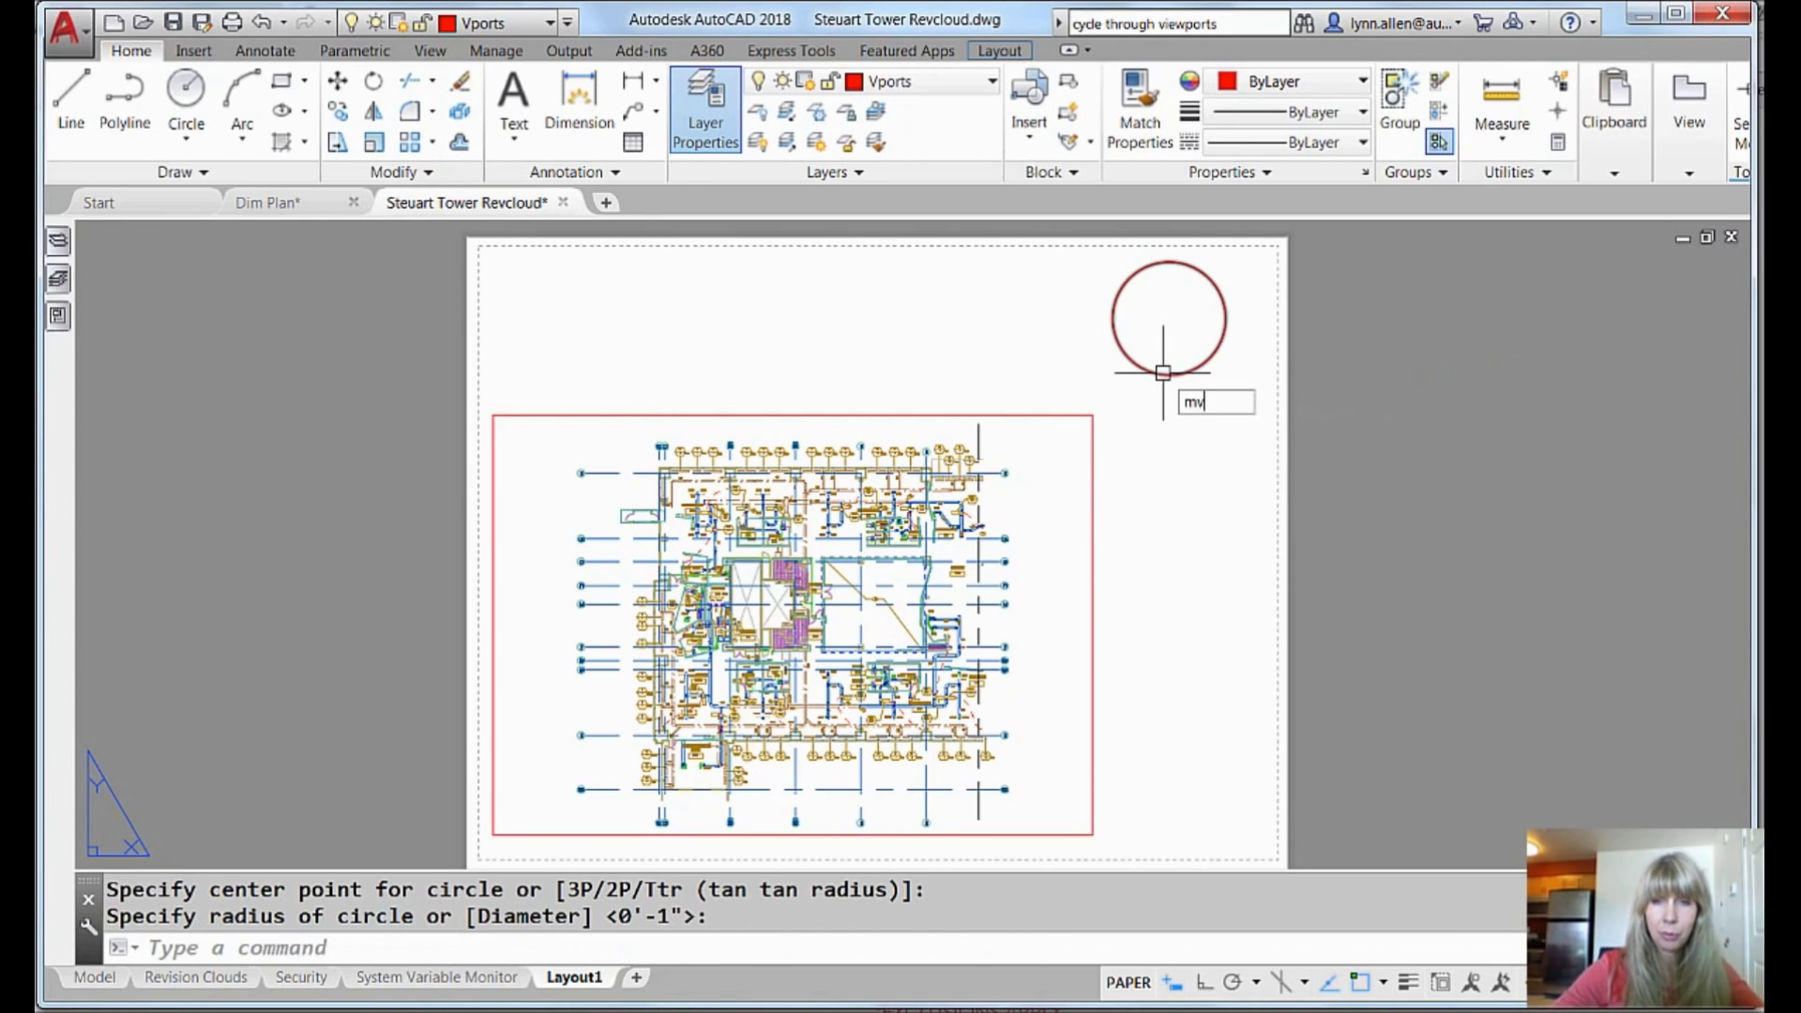
pyautogui.press('Return')
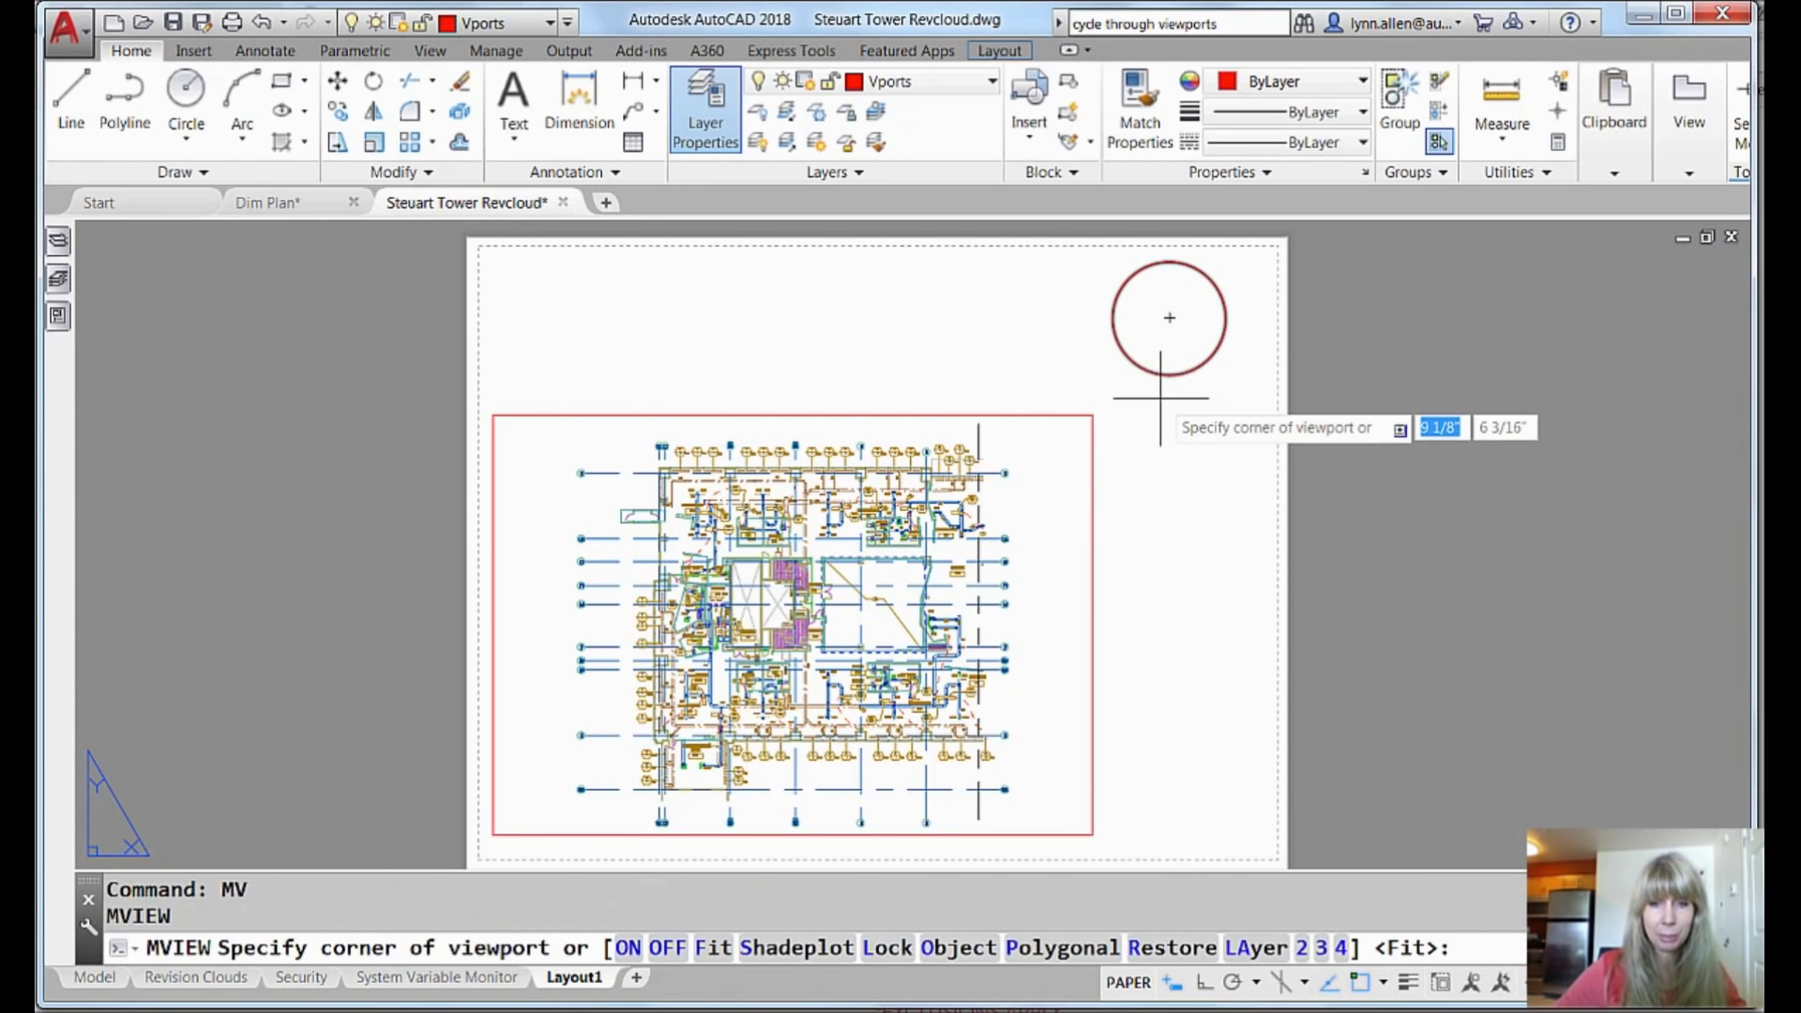
pyautogui.write('o')
pyautogui.press('Return')
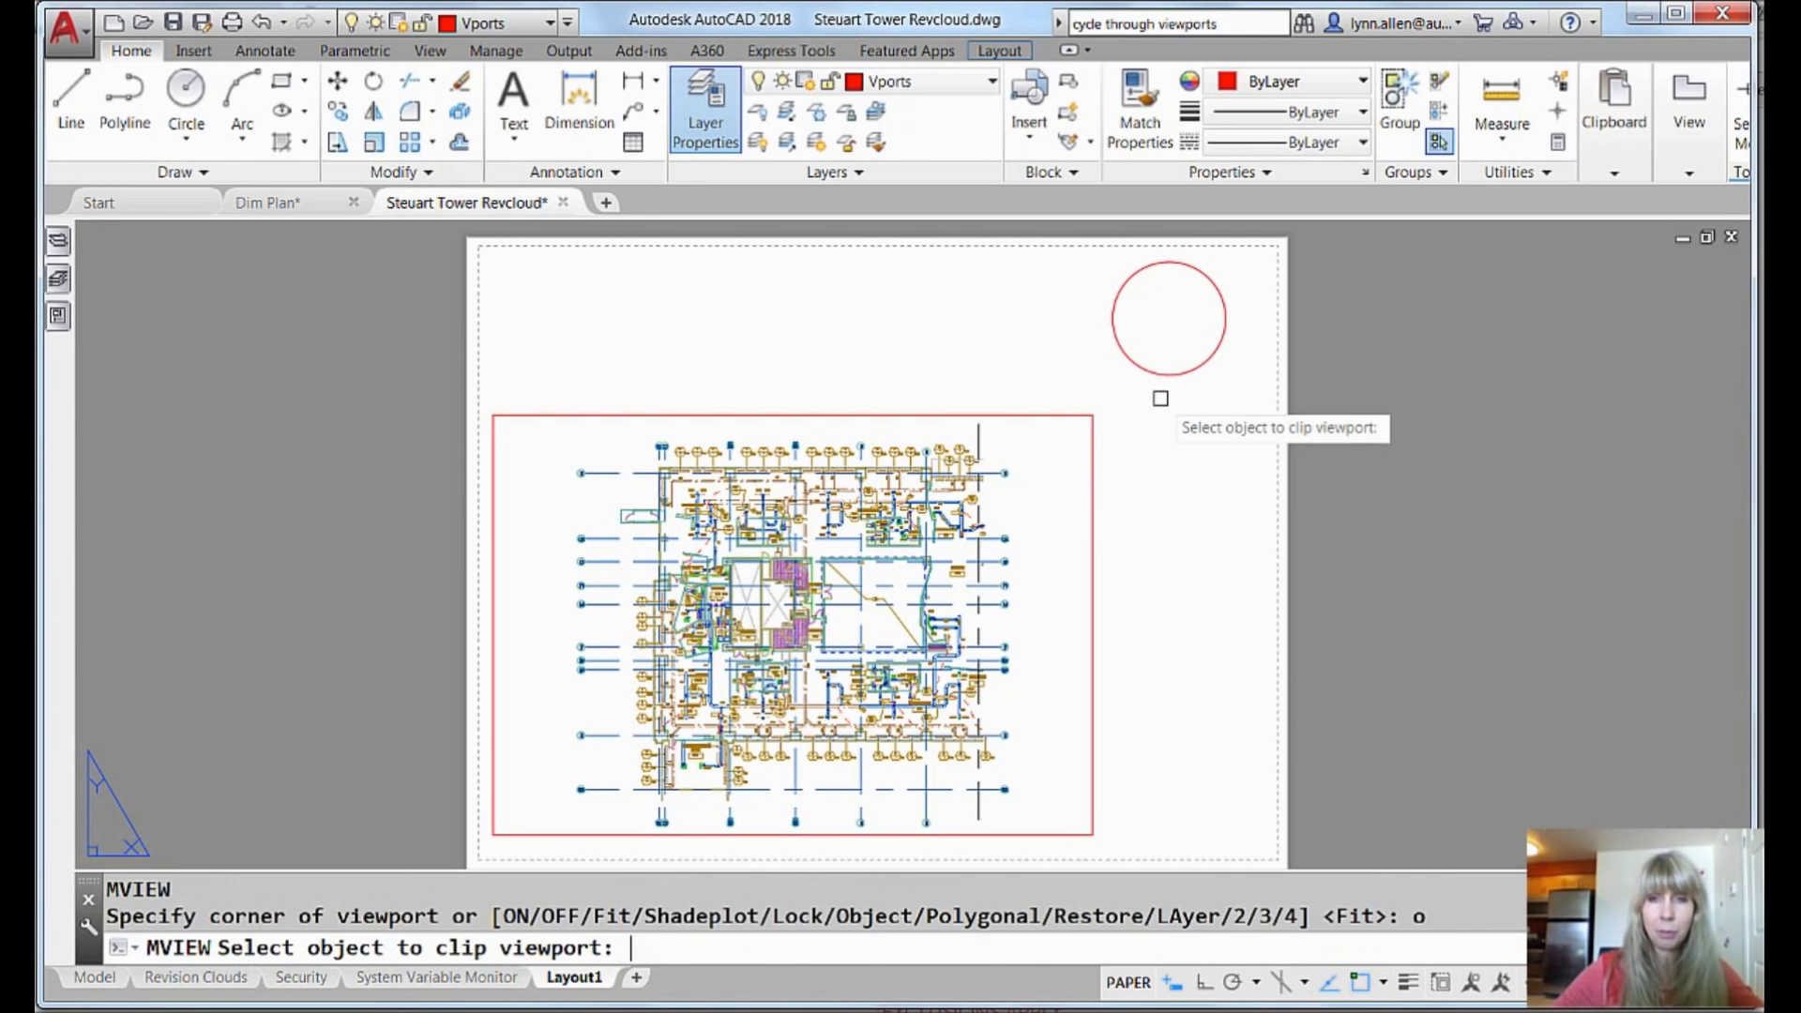
pyautogui.click(1150, 371)
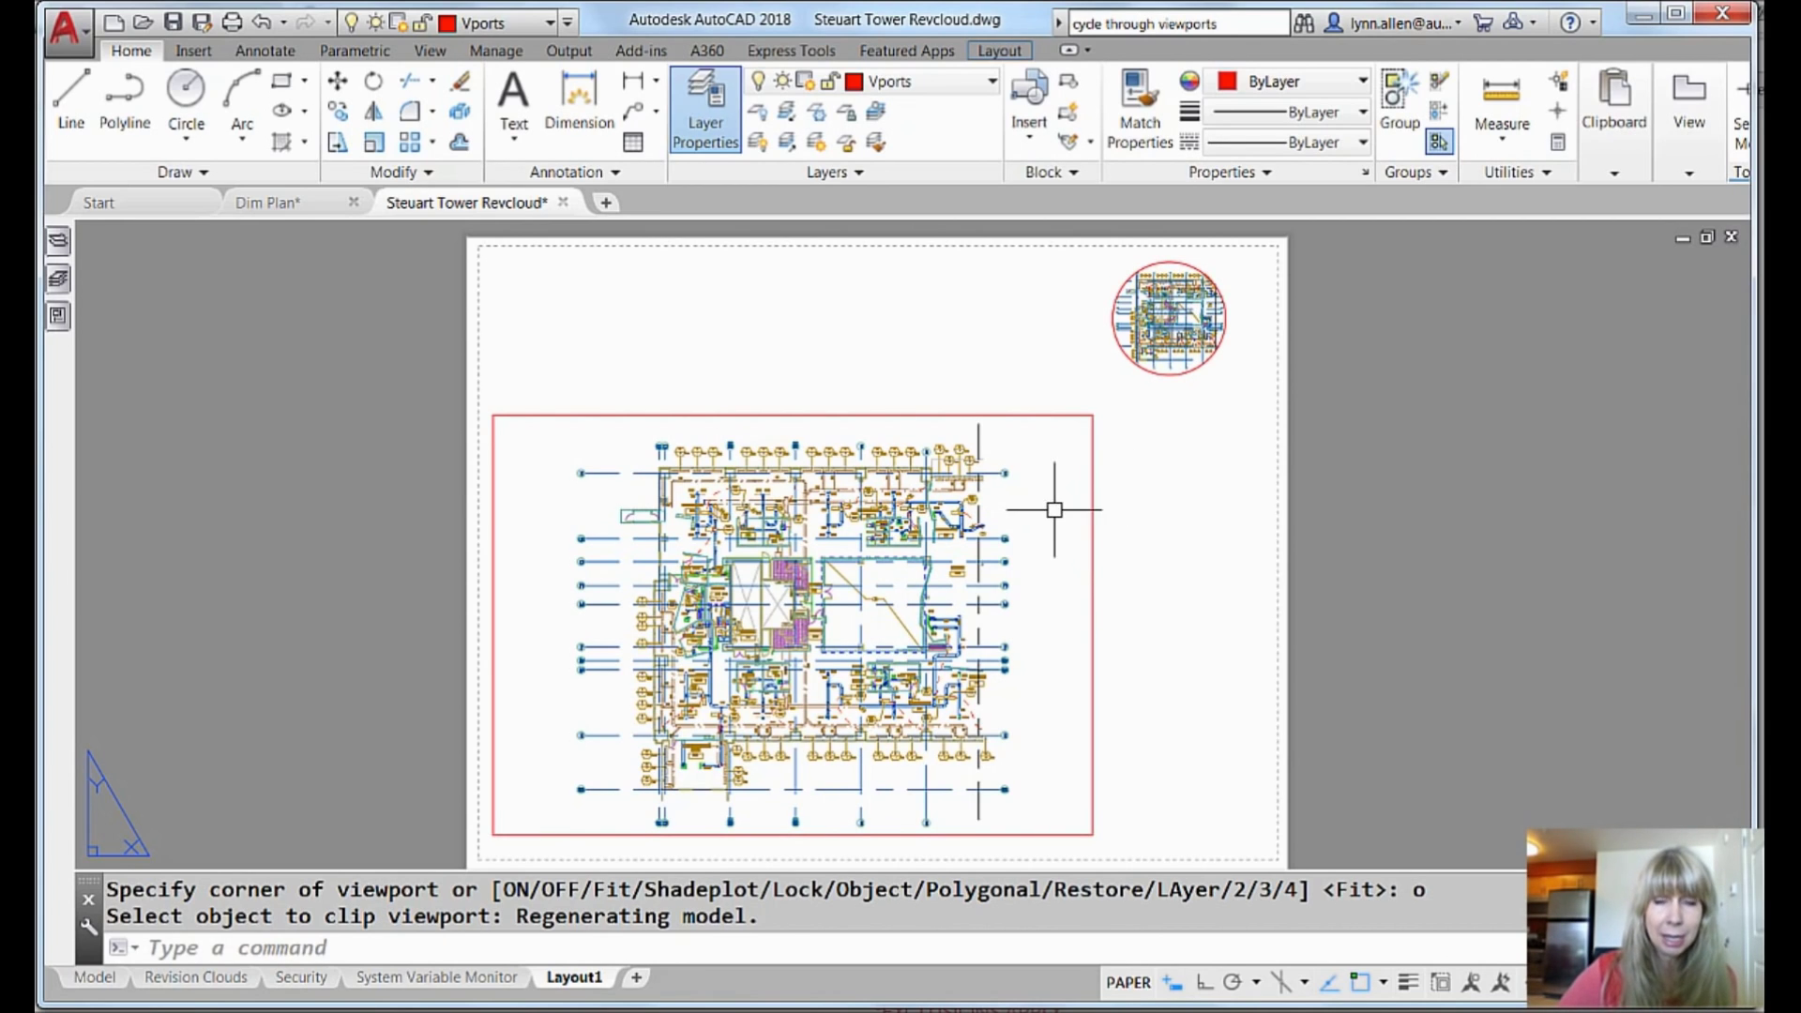
pyautogui.doubleClick(1055, 510)
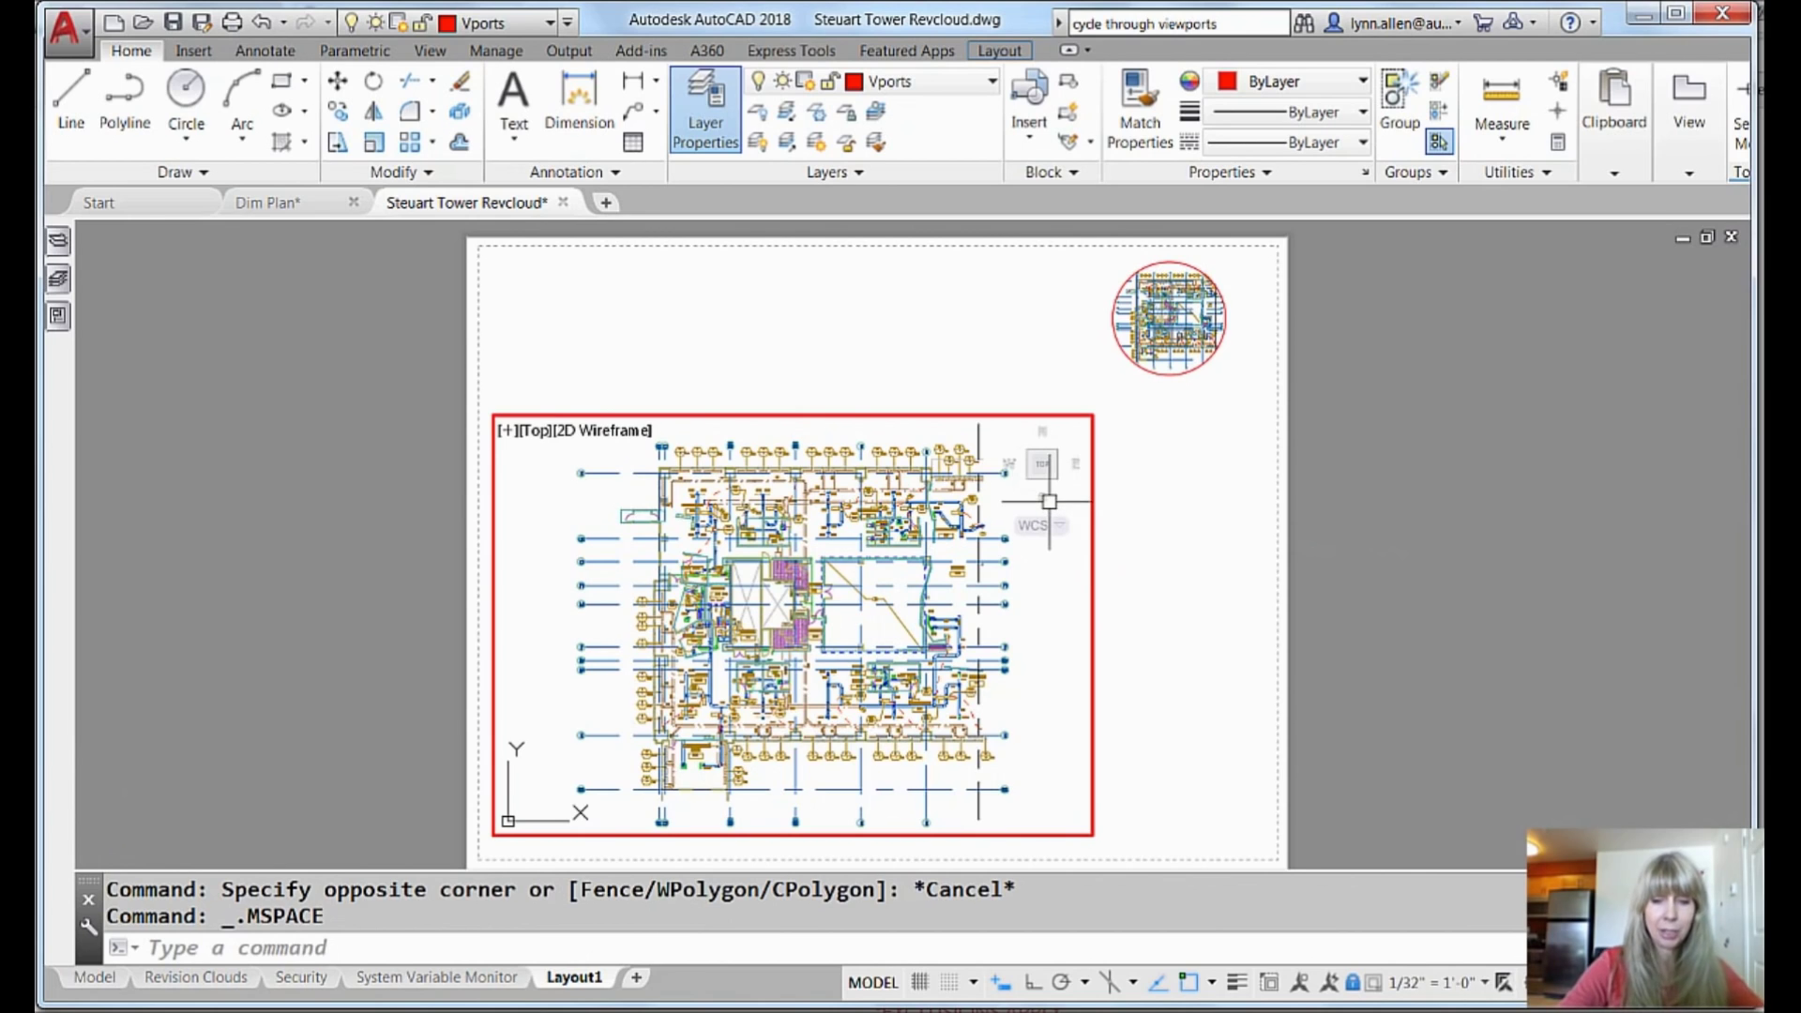
# Step: Draw a small MVIEW viewport over the main plan's upper left, then return to paper space
pyautogui.write('mv')
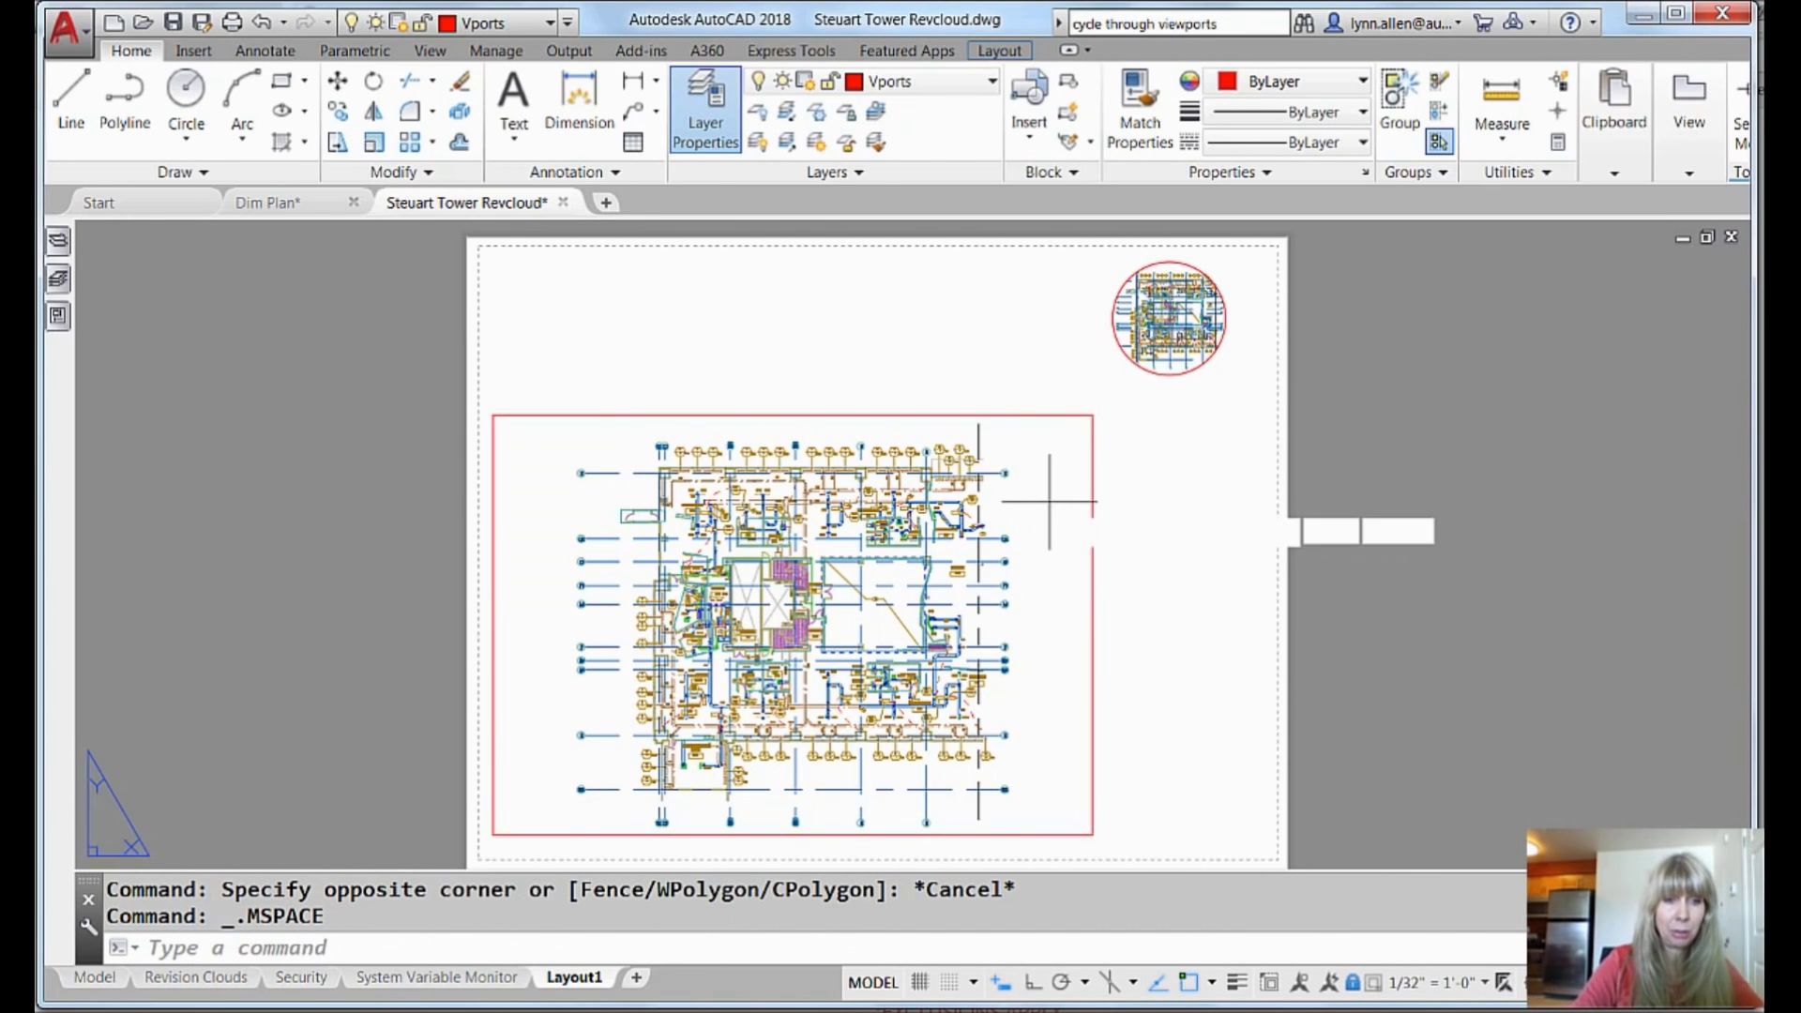
pyautogui.press('Return')
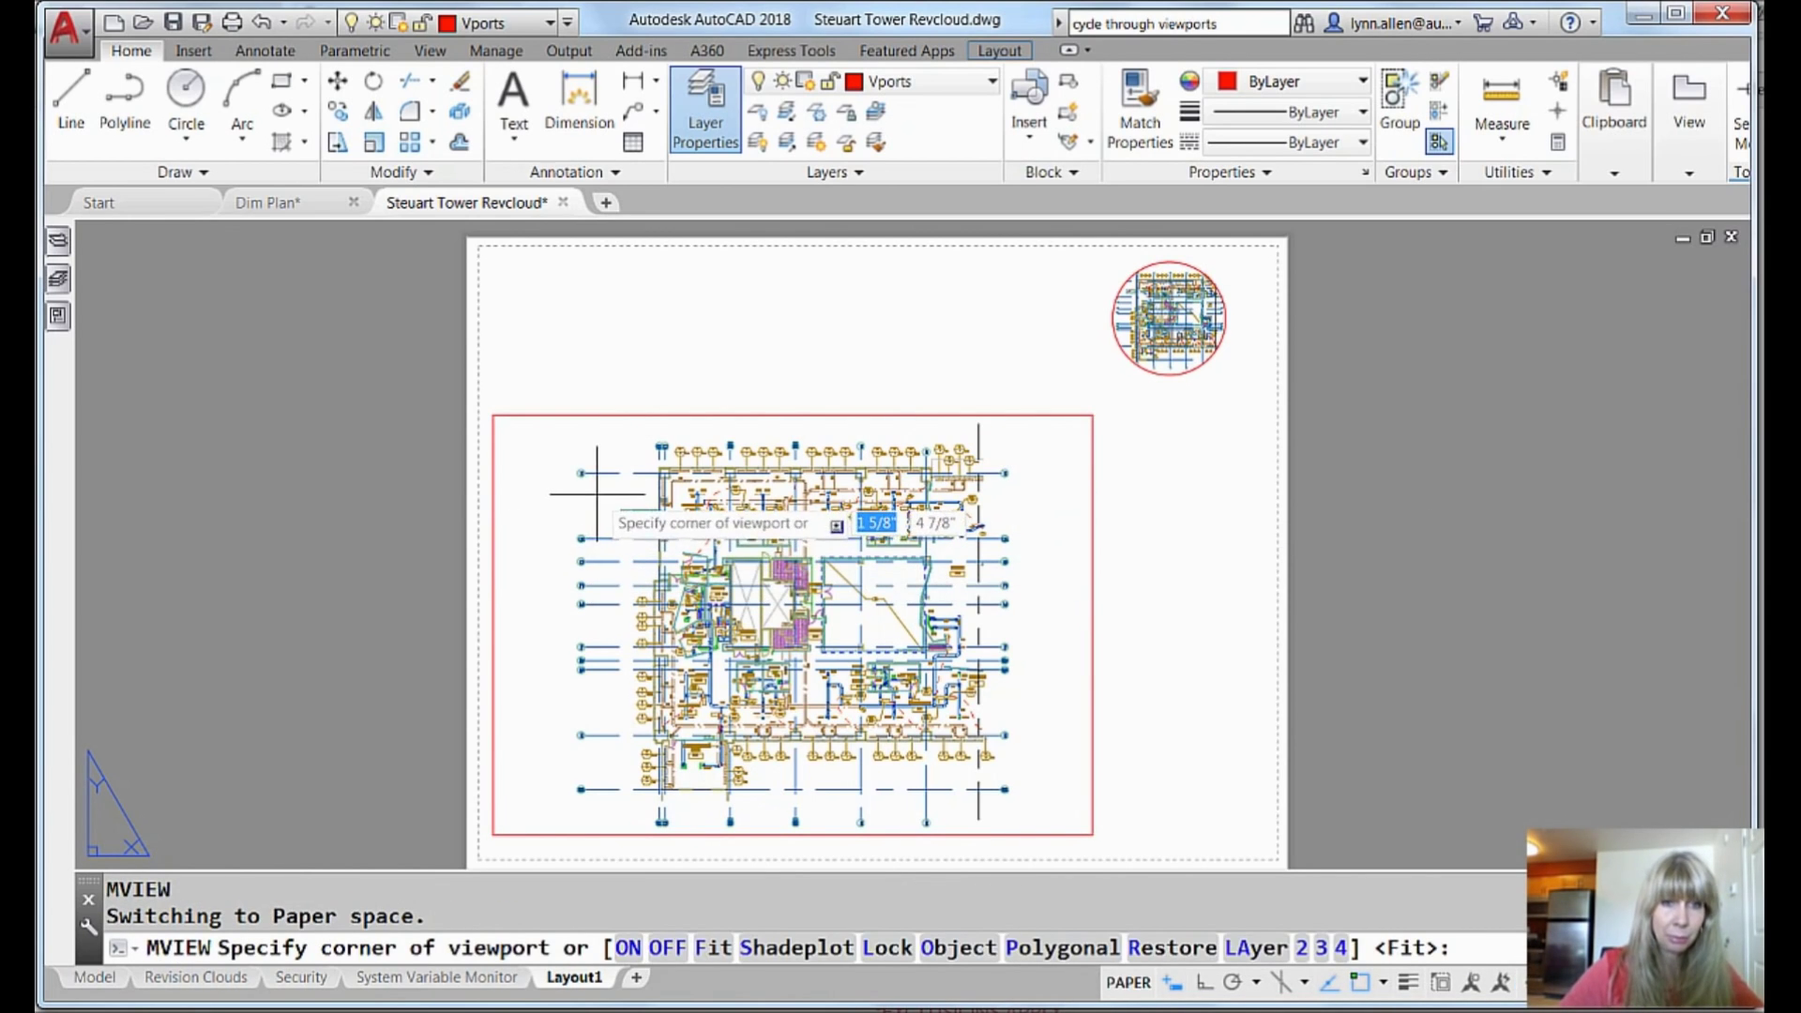
pyautogui.click(597, 495)
pyautogui.doubleClick(677, 544)
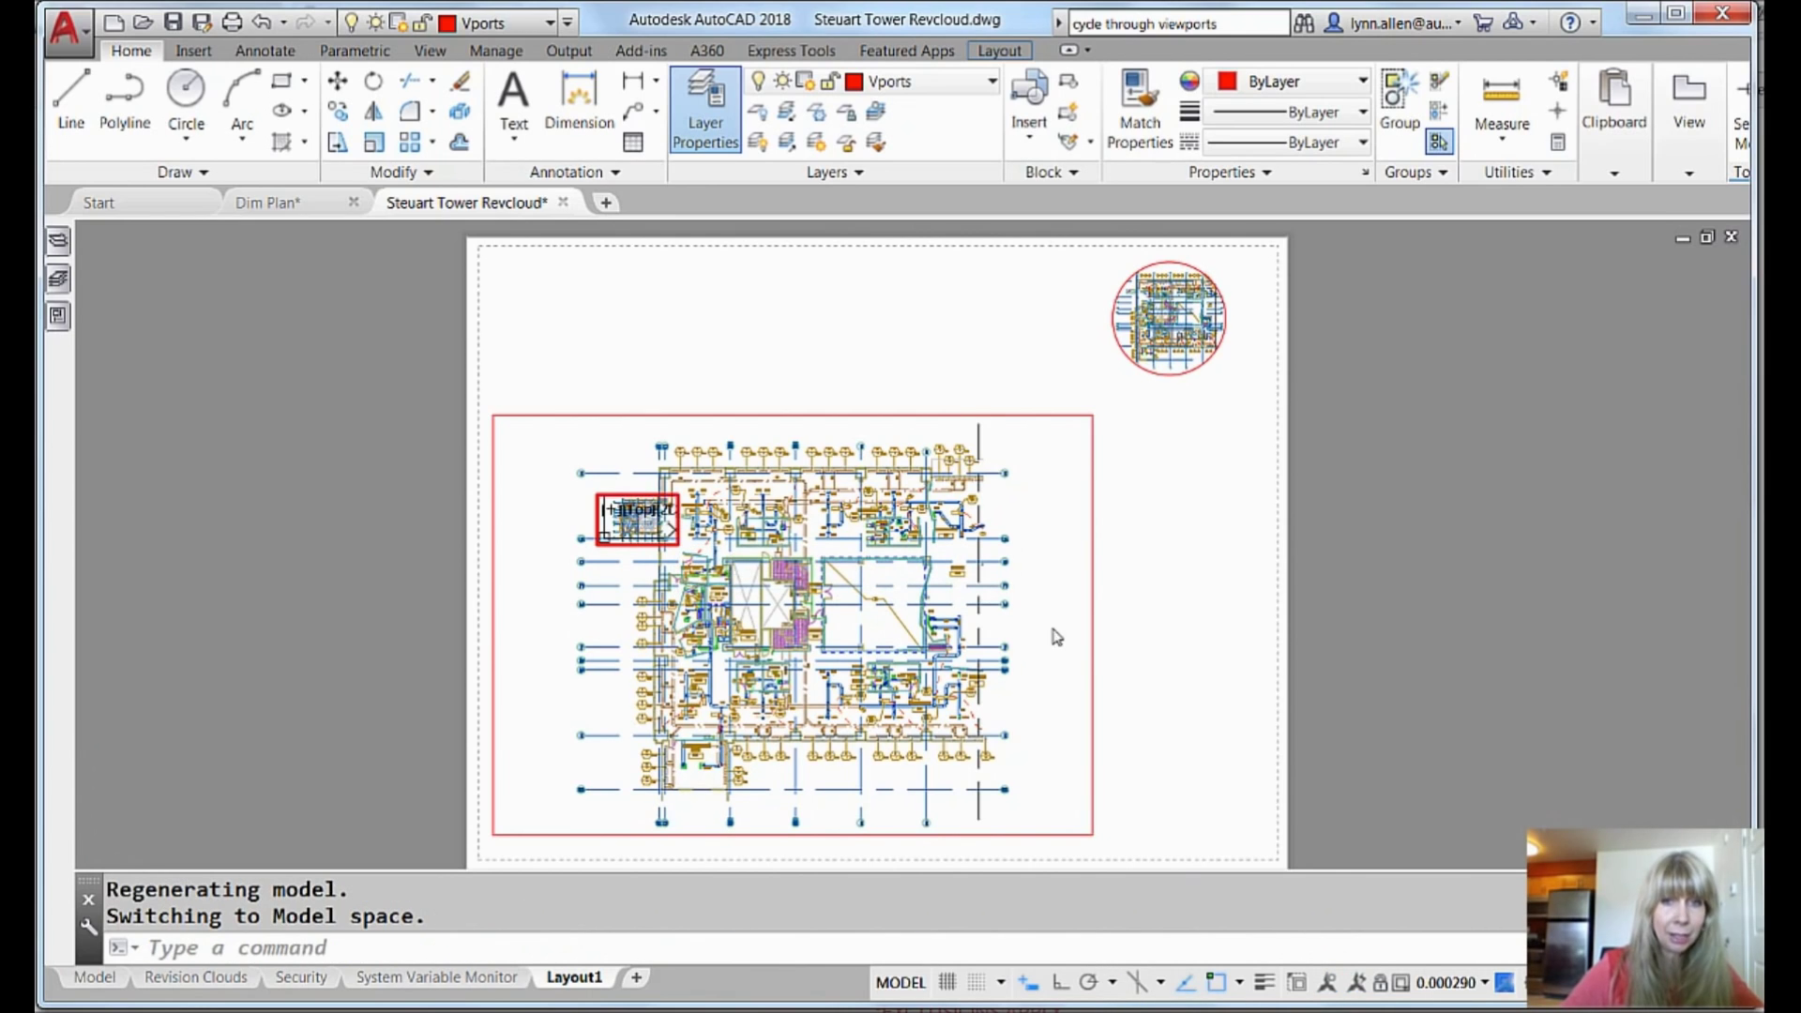
pyautogui.doubleClick(1169, 599)
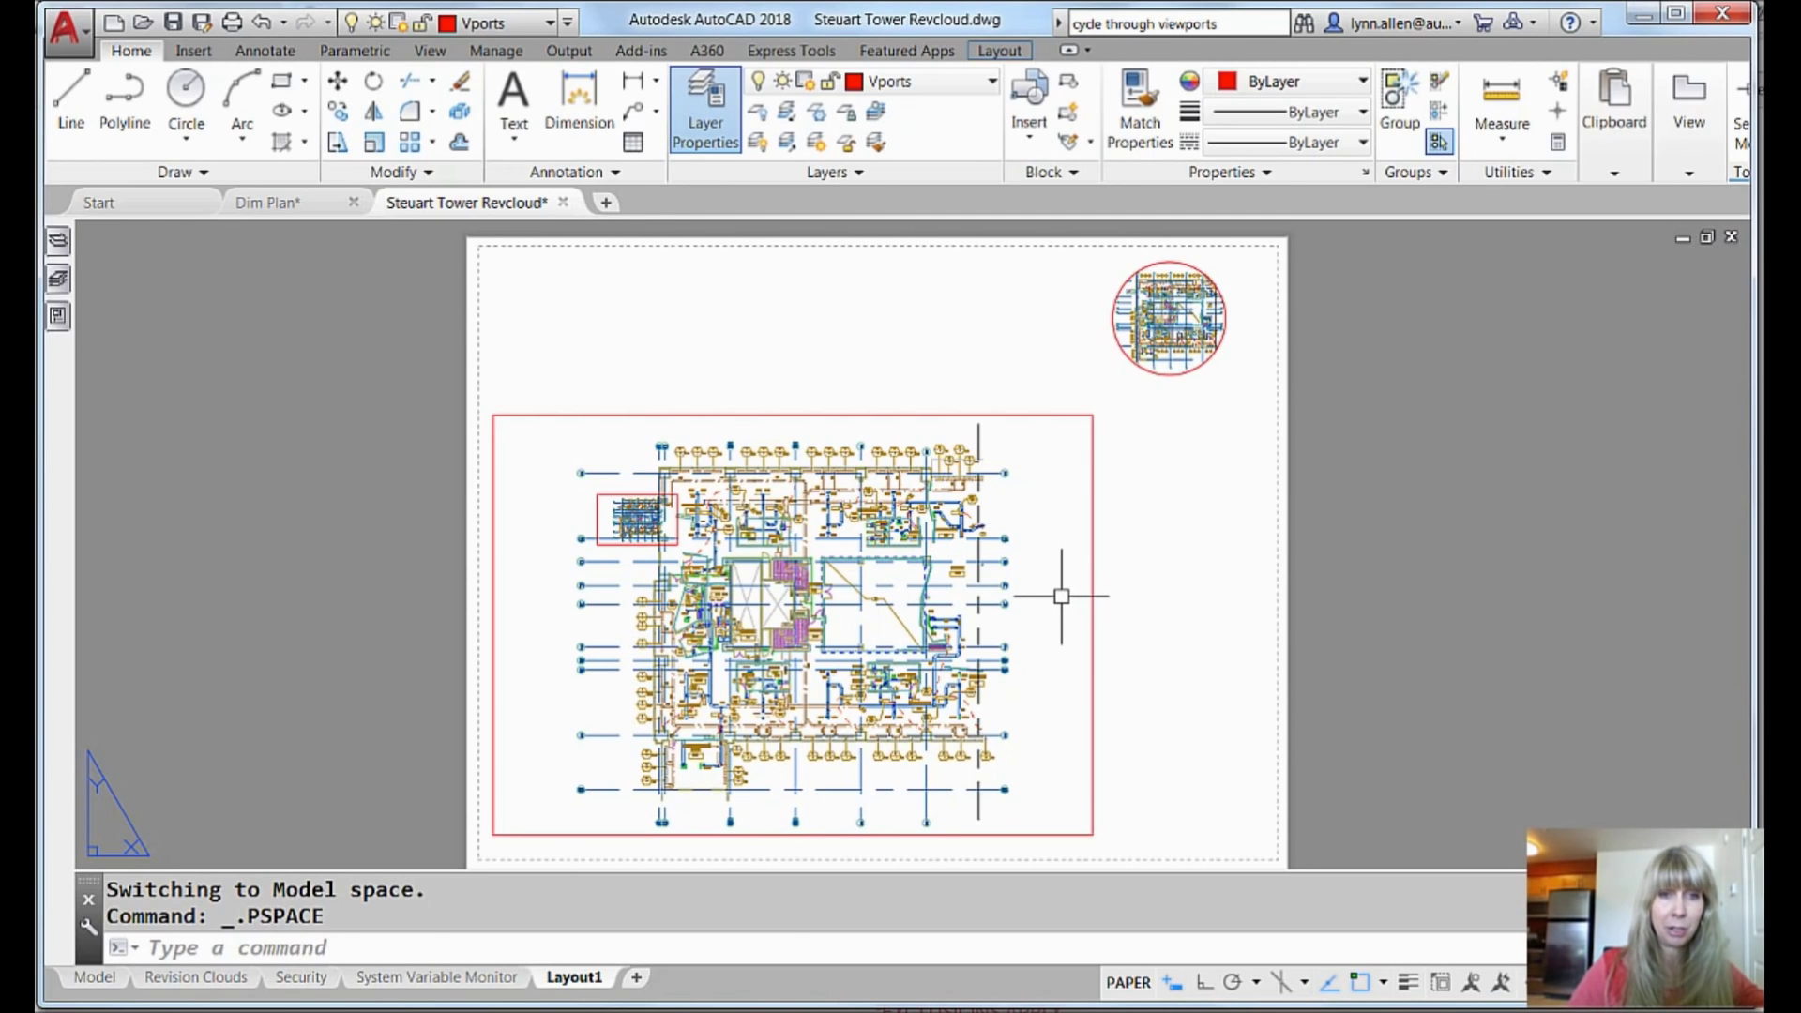
pyautogui.click(637, 513)
# Step: Activate the small viewport and change its scale from 0.000290 to 0.000140
pyautogui.doubleClick(637, 512)
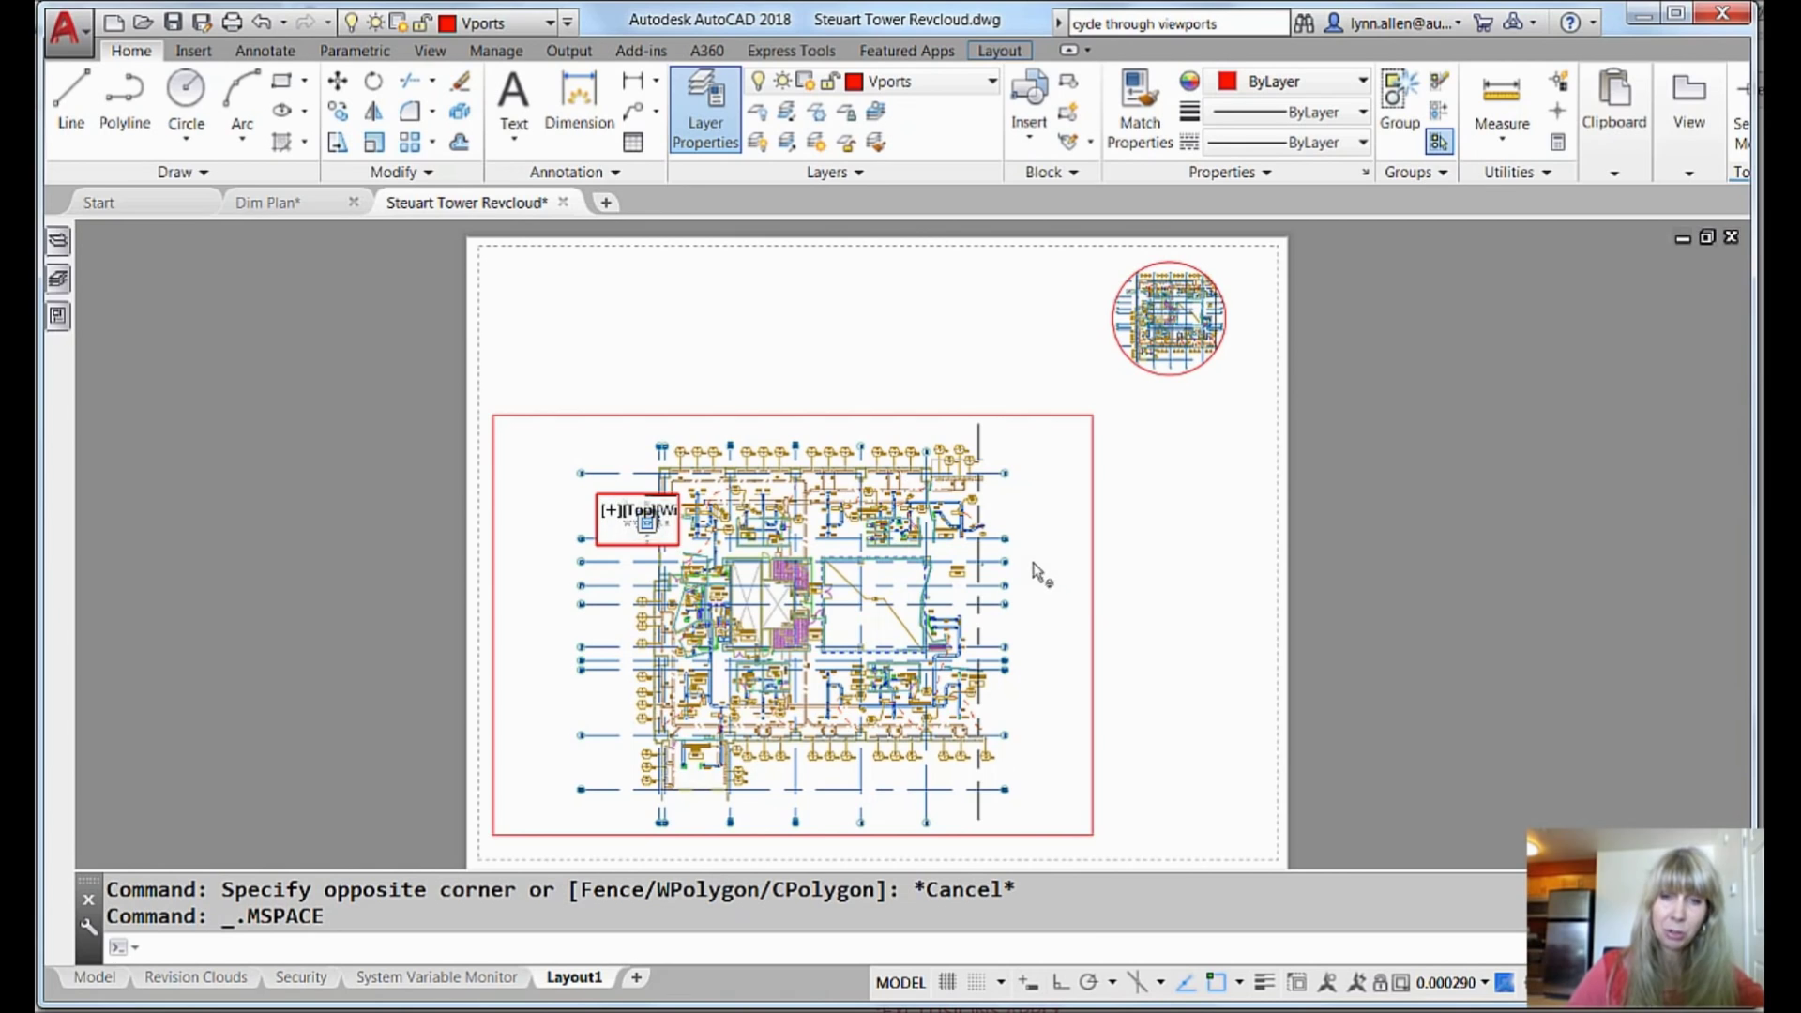
pyautogui.hotkey('ctrl', 'r')
pyautogui.press('Escape')
pyautogui.press('Escape')
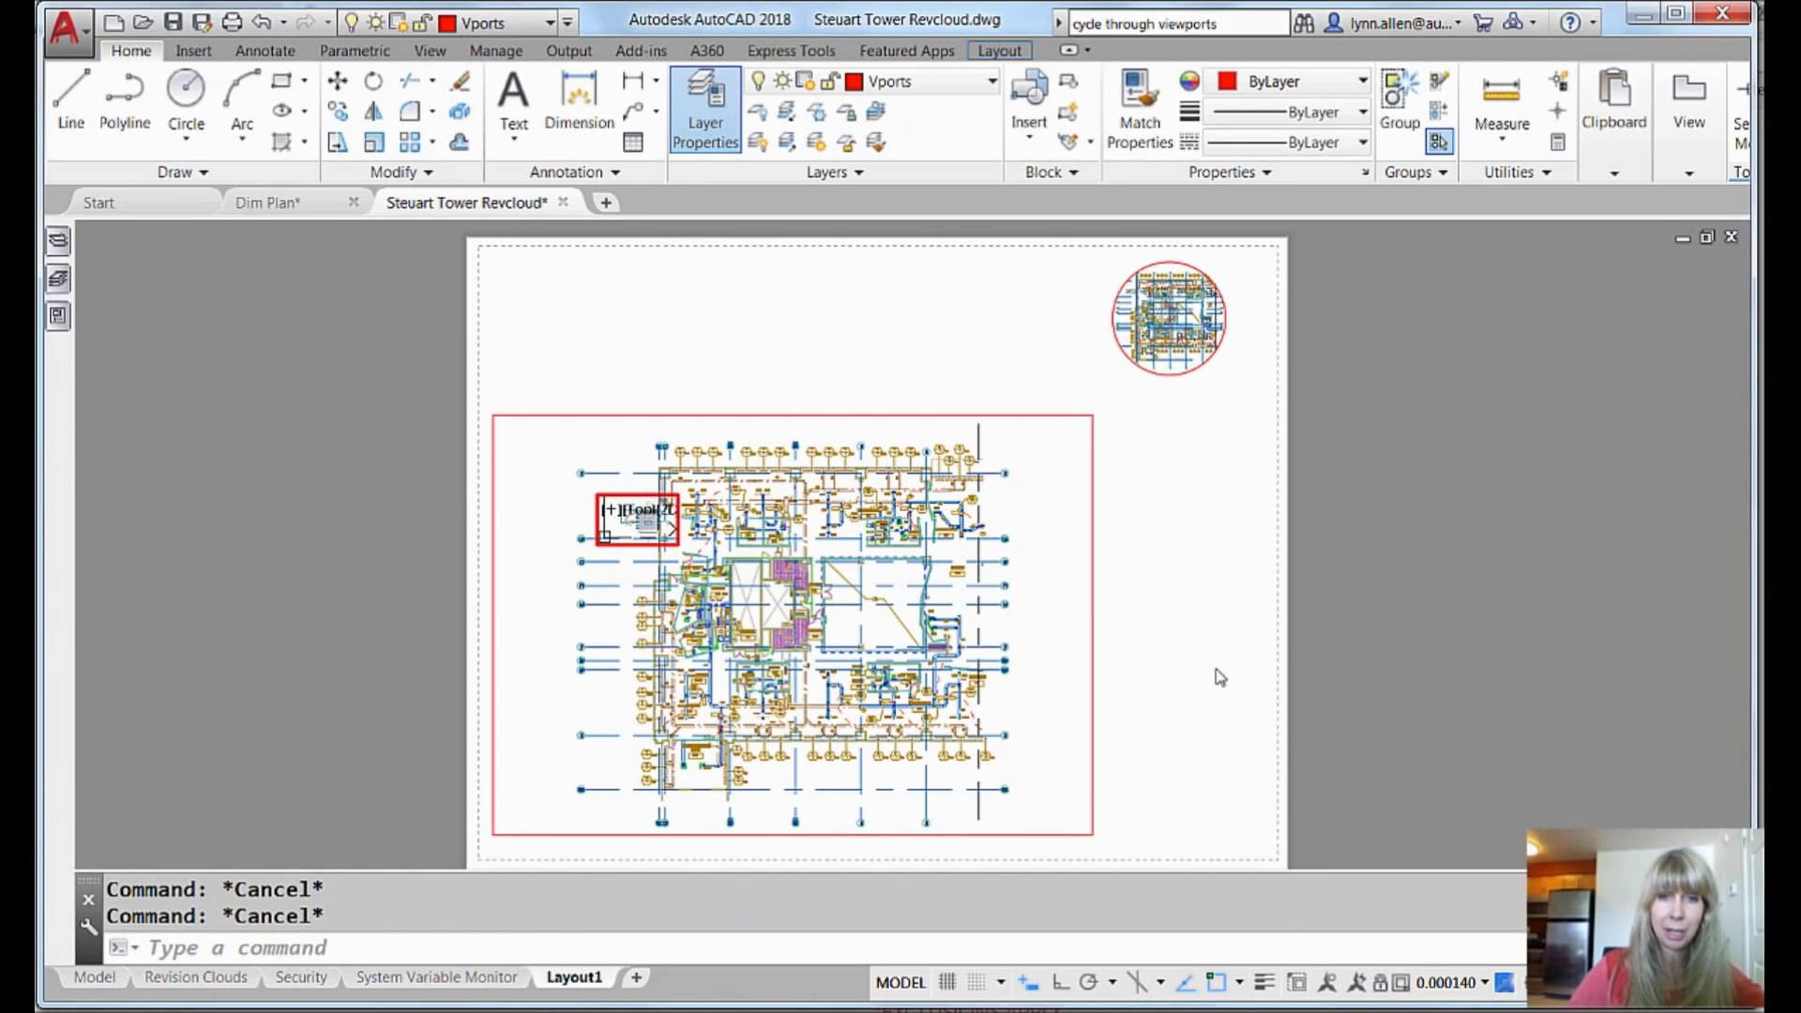
pyautogui.doubleClick(1178, 670)
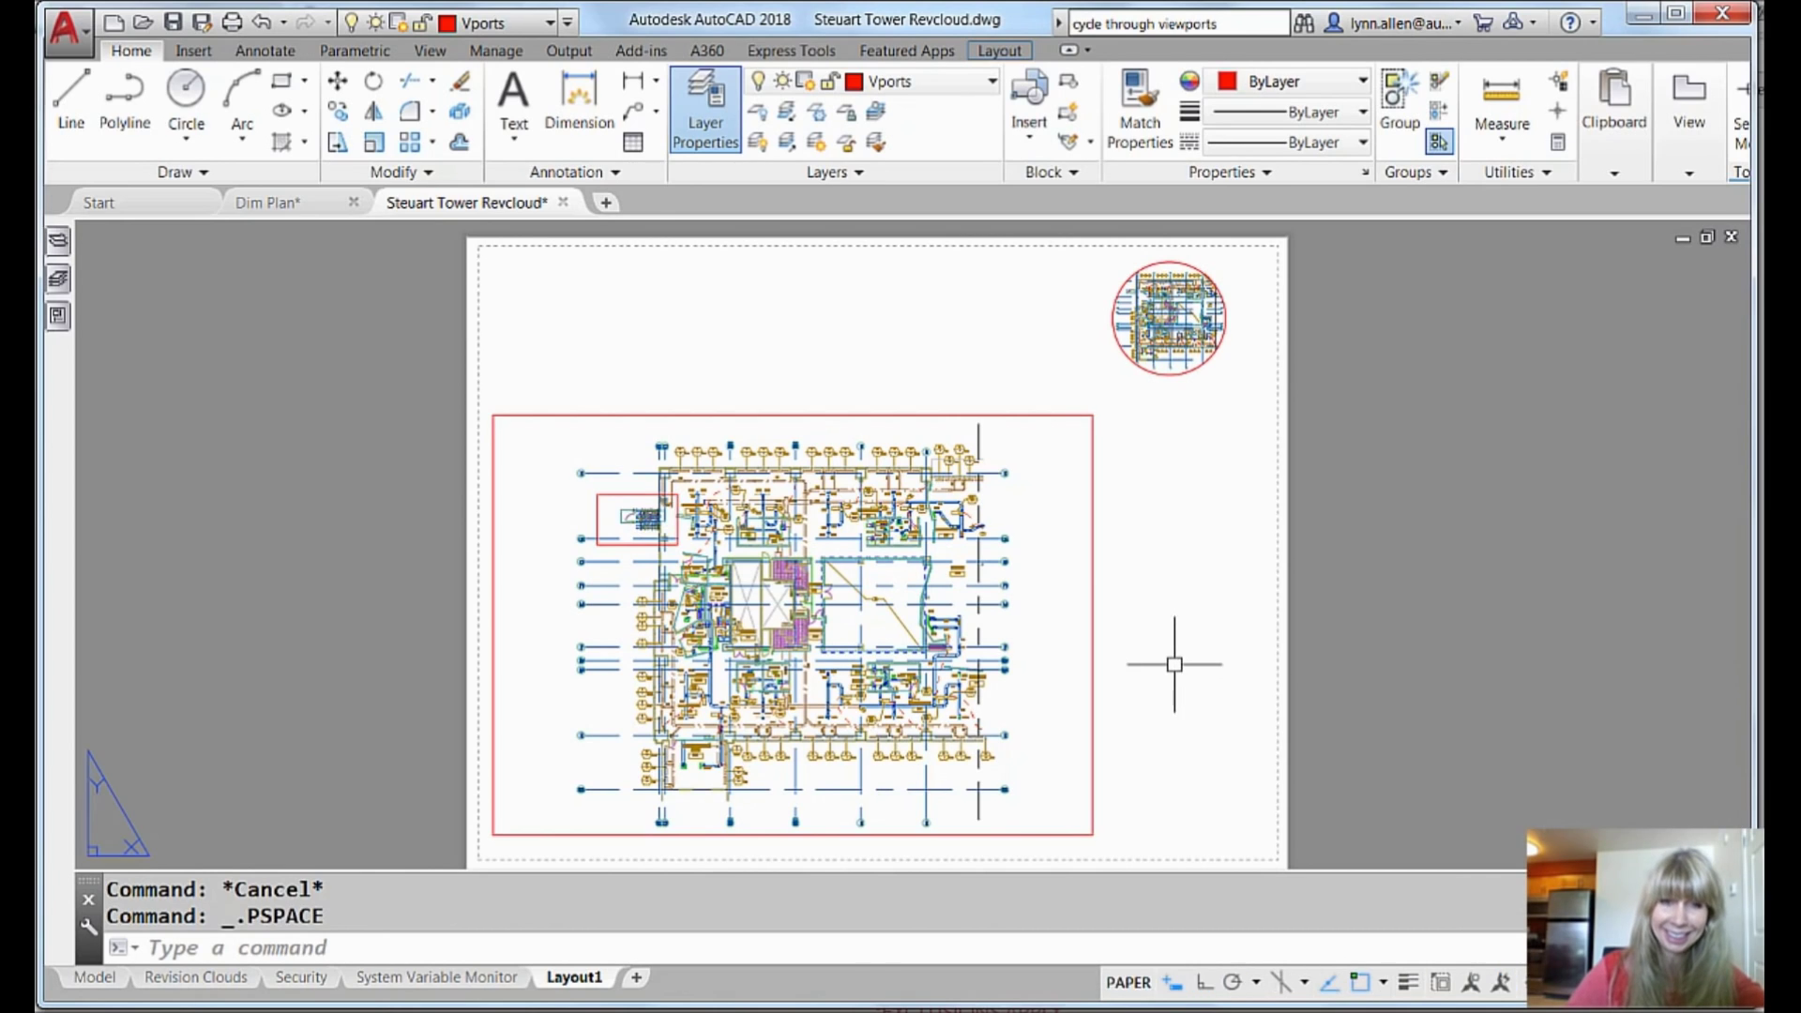
# Step: Cycle through all three viewports with Ctrl+R, ending on the 1/32" main viewport
pyautogui.doubleClick(1047, 643)
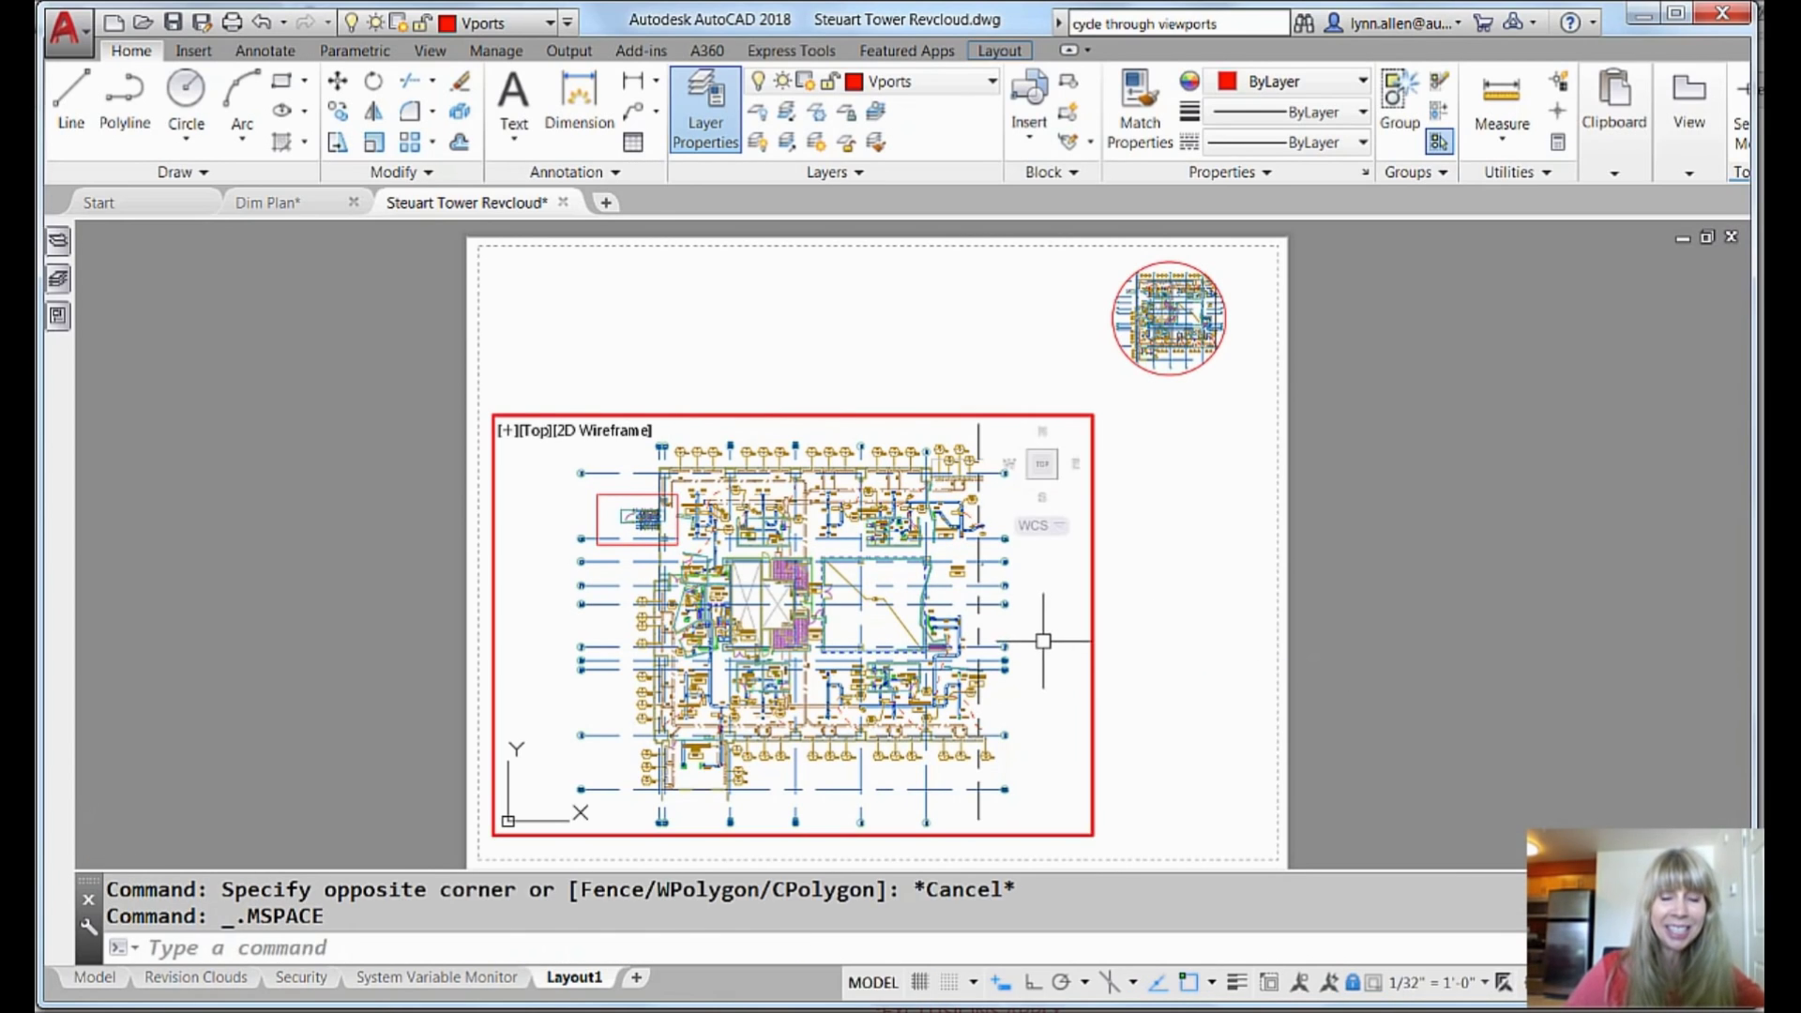
pyautogui.hotkey('ctrl', 'r')
pyautogui.hotkey('ctrl', 'r')
pyautogui.hotkey('ctrl', 'r')
pyautogui.hotkey('ctrl', 'r')
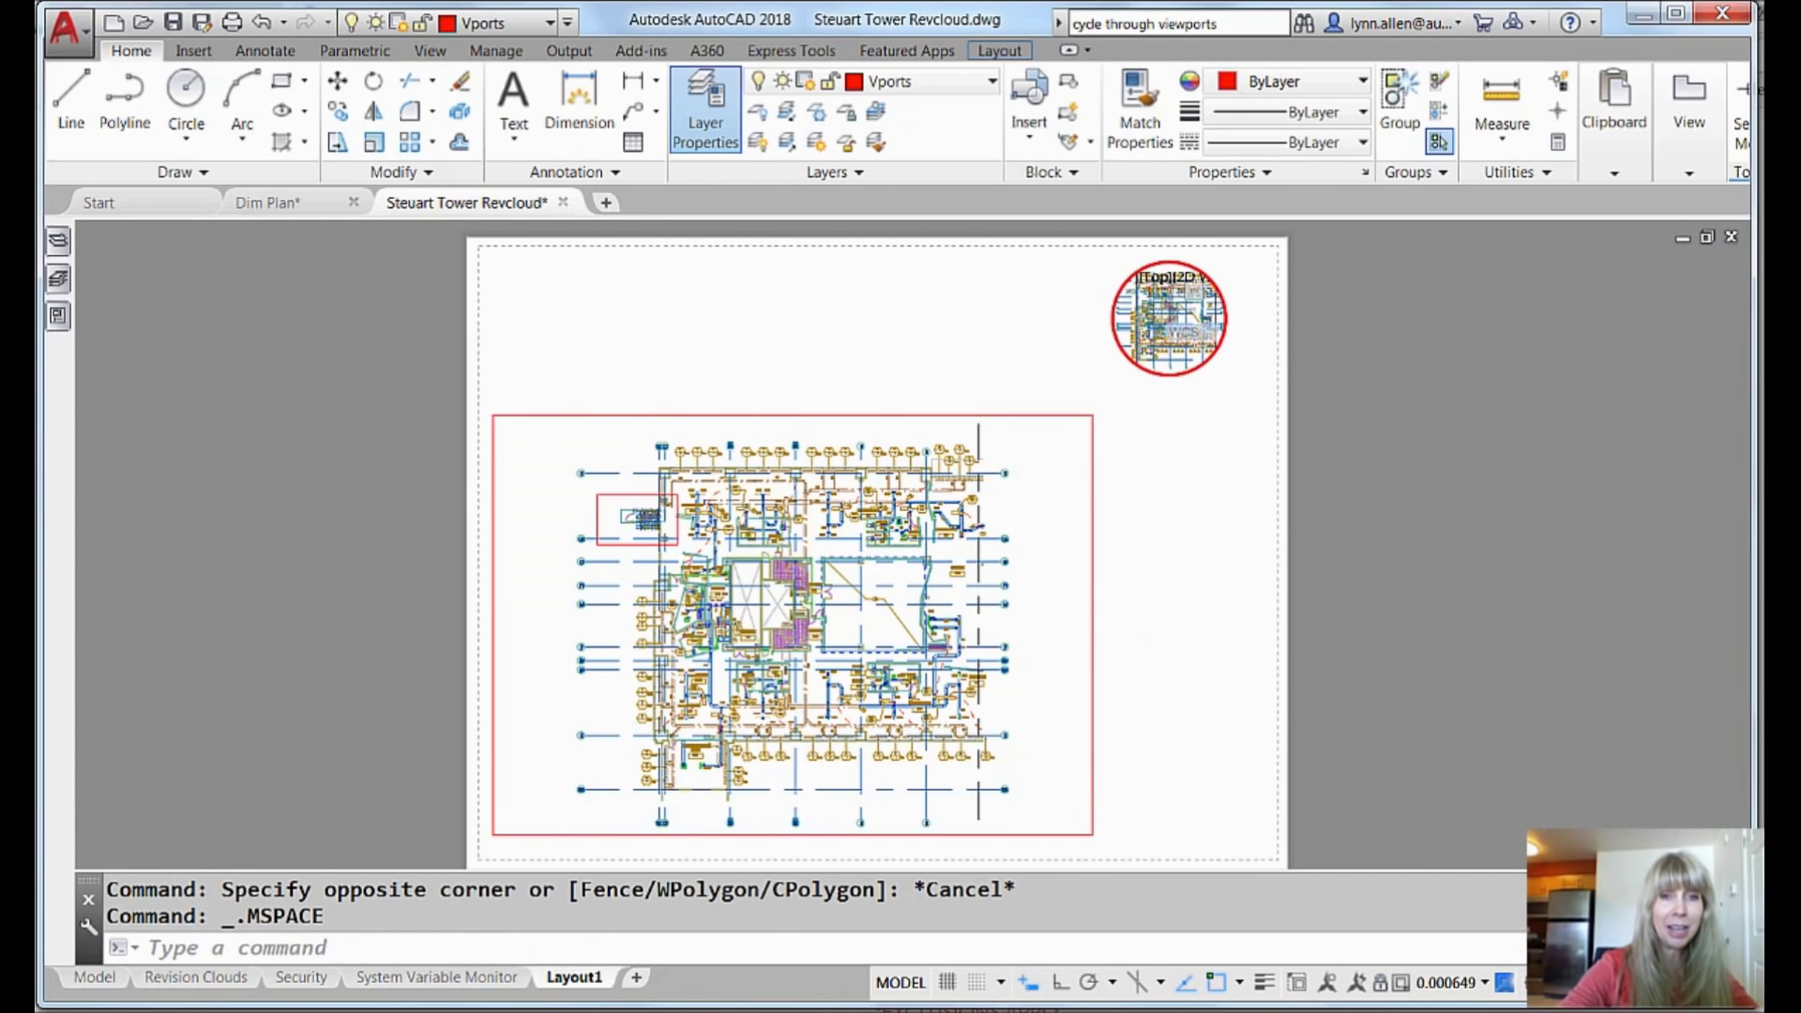
pyautogui.hotkey('ctrl', 'r')
pyautogui.hotkey('ctrl', 'r')
pyautogui.hotkey('ctrl', 'r')
pyautogui.hotkey('ctrl', 'r')
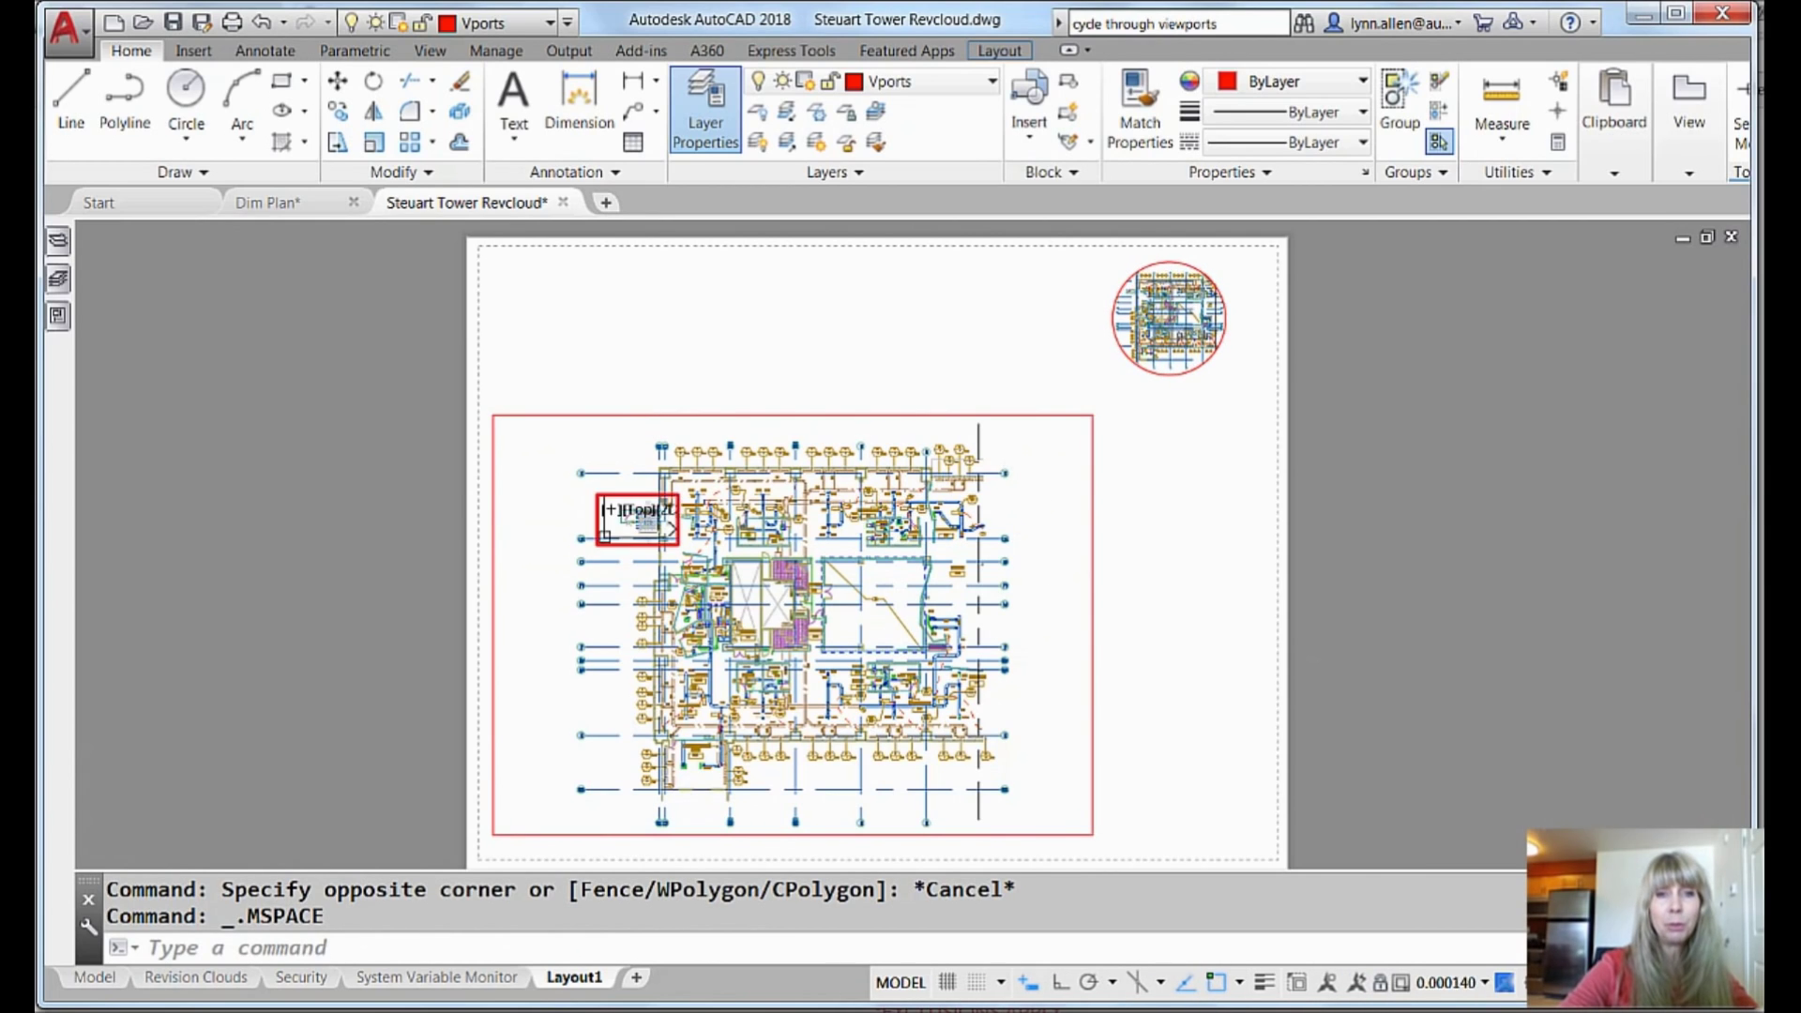
pyautogui.hotkey('ctrl', 'r')
pyautogui.hotkey('ctrl', 'r')
pyautogui.hotkey('ctrl', 'r')
pyautogui.hotkey('ctrl', 'r')
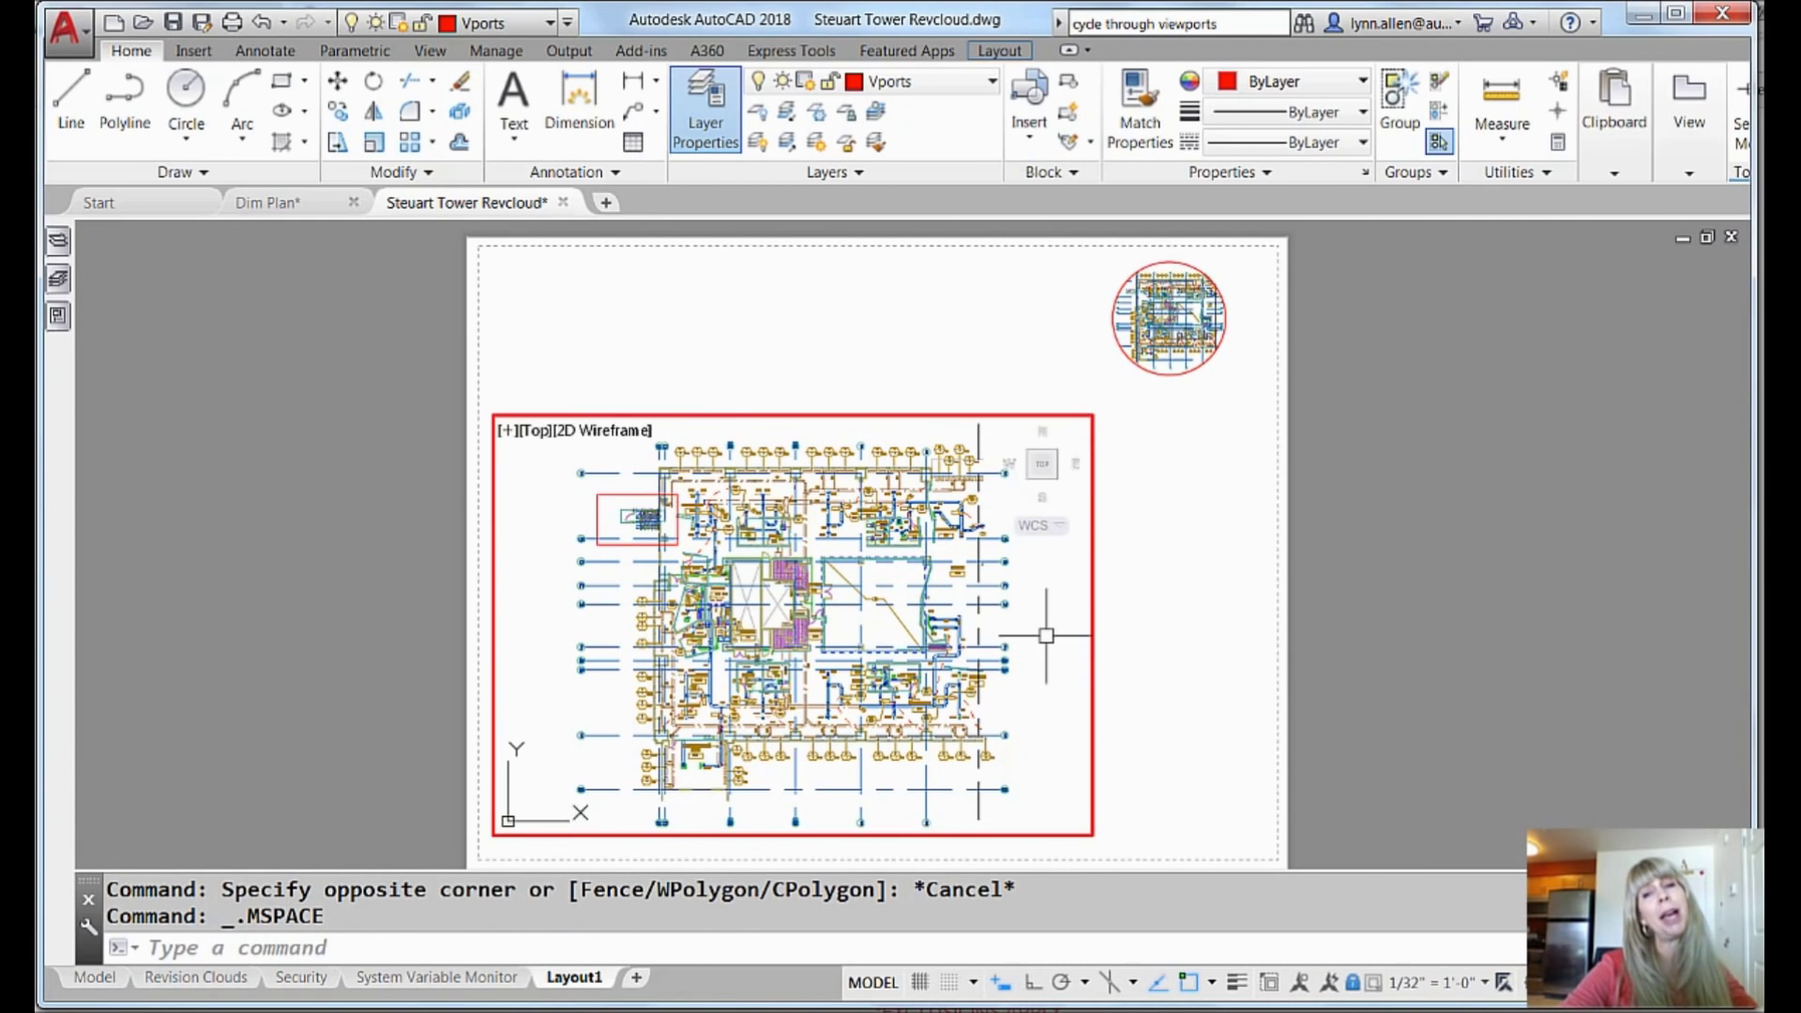